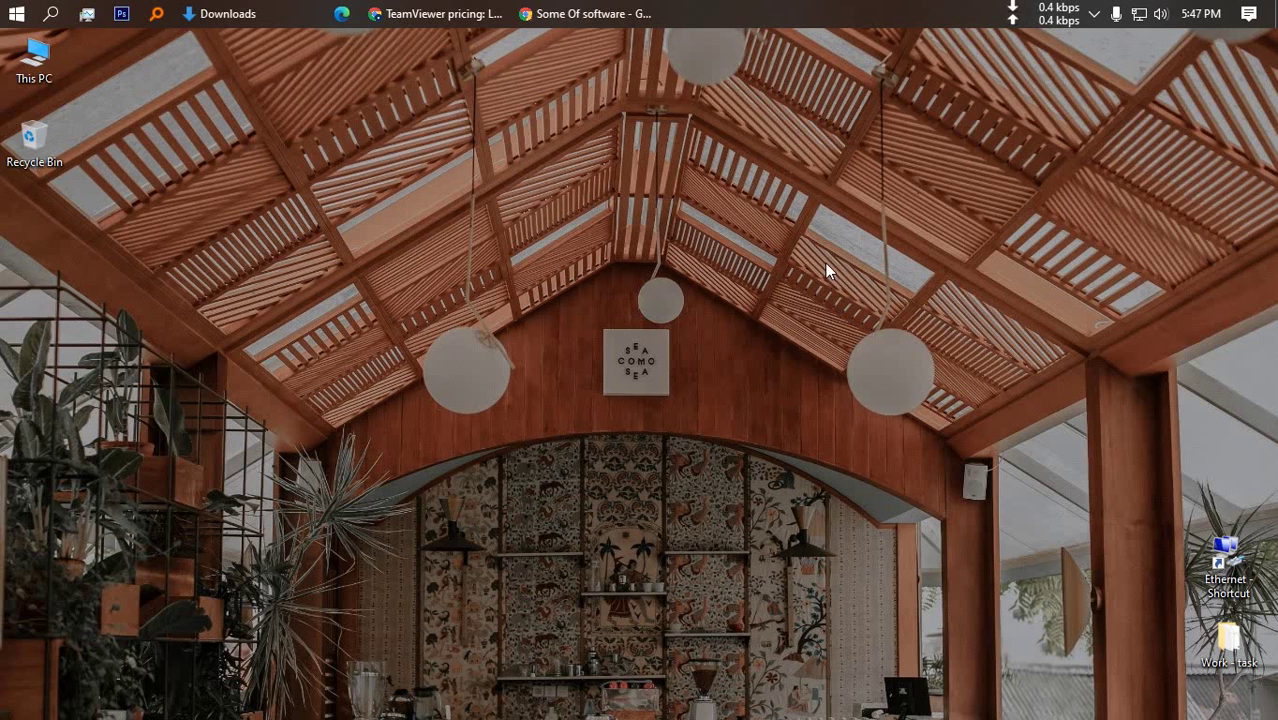
# Switch to Chrome and review the license plans and monthly prices on the TeamViewer buy-now page
pyautogui.click(435, 13)
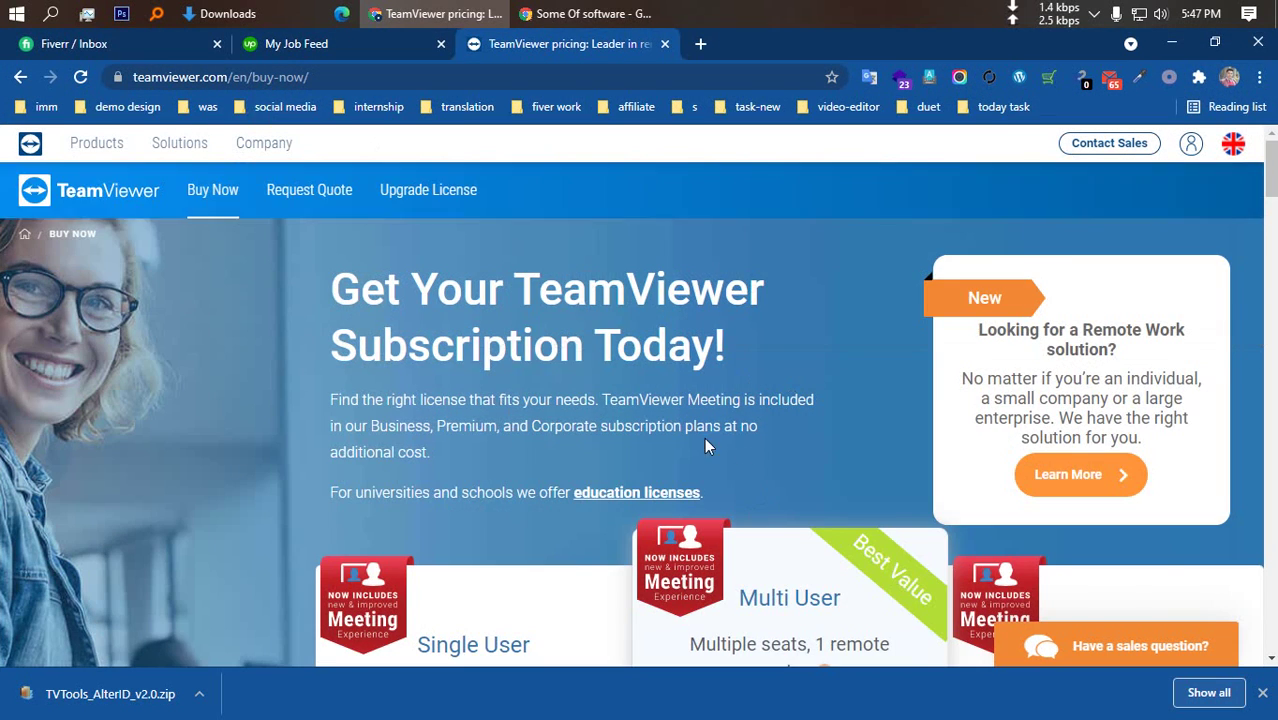
pyautogui.scroll(-3, 641, 478)
pyautogui.scroll(-2, 448, 437)
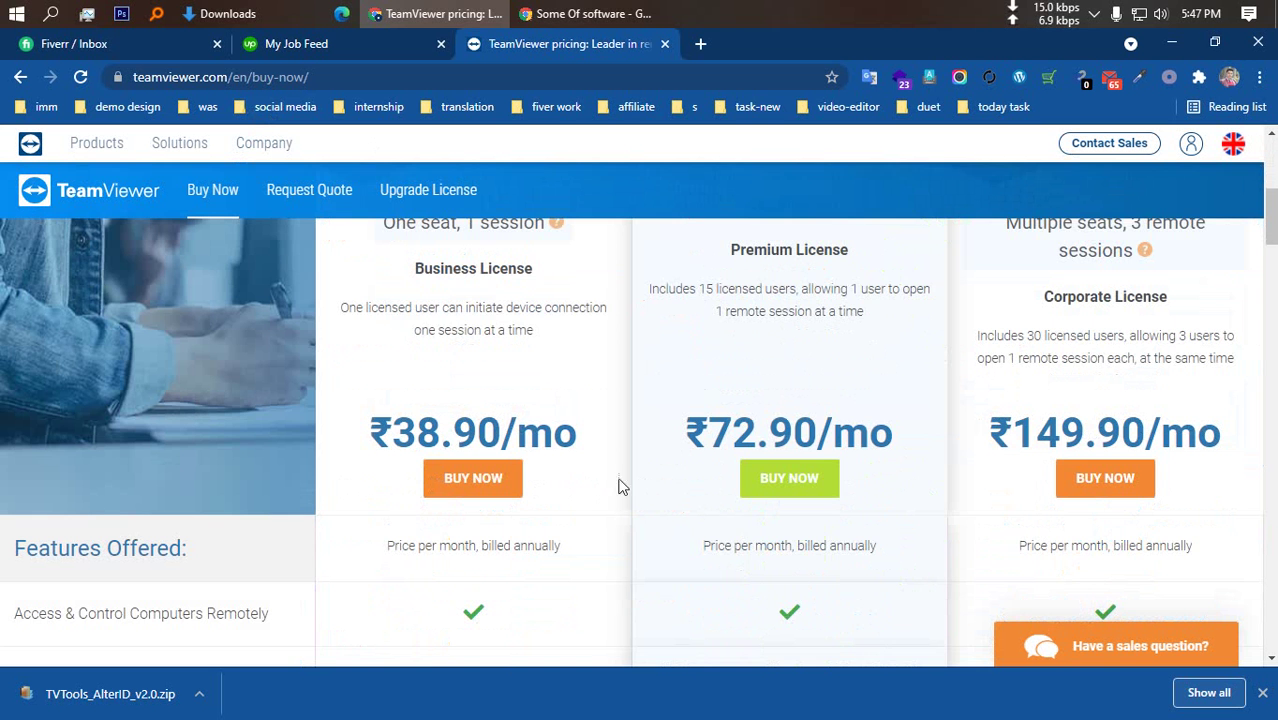
pyautogui.scroll(5, 870, 505)
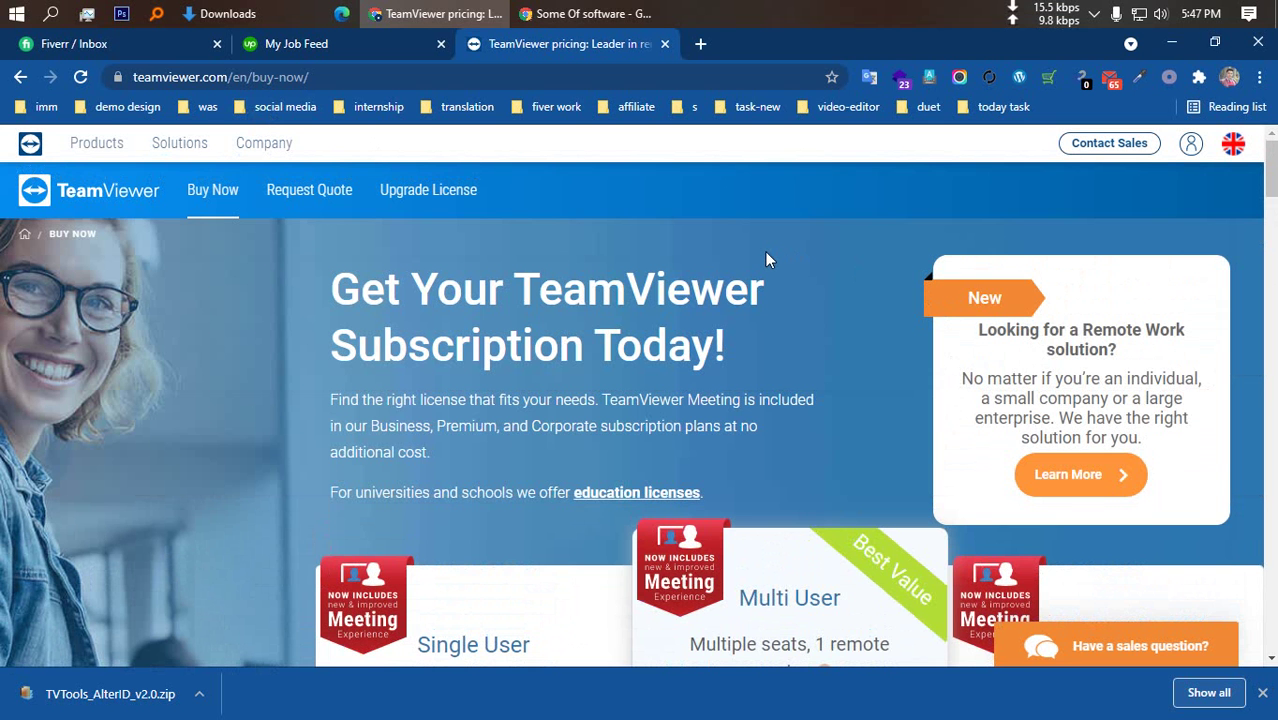
# Go to the TeamViewer home page and download the free version of the installer
pyautogui.moveTo(106, 149)
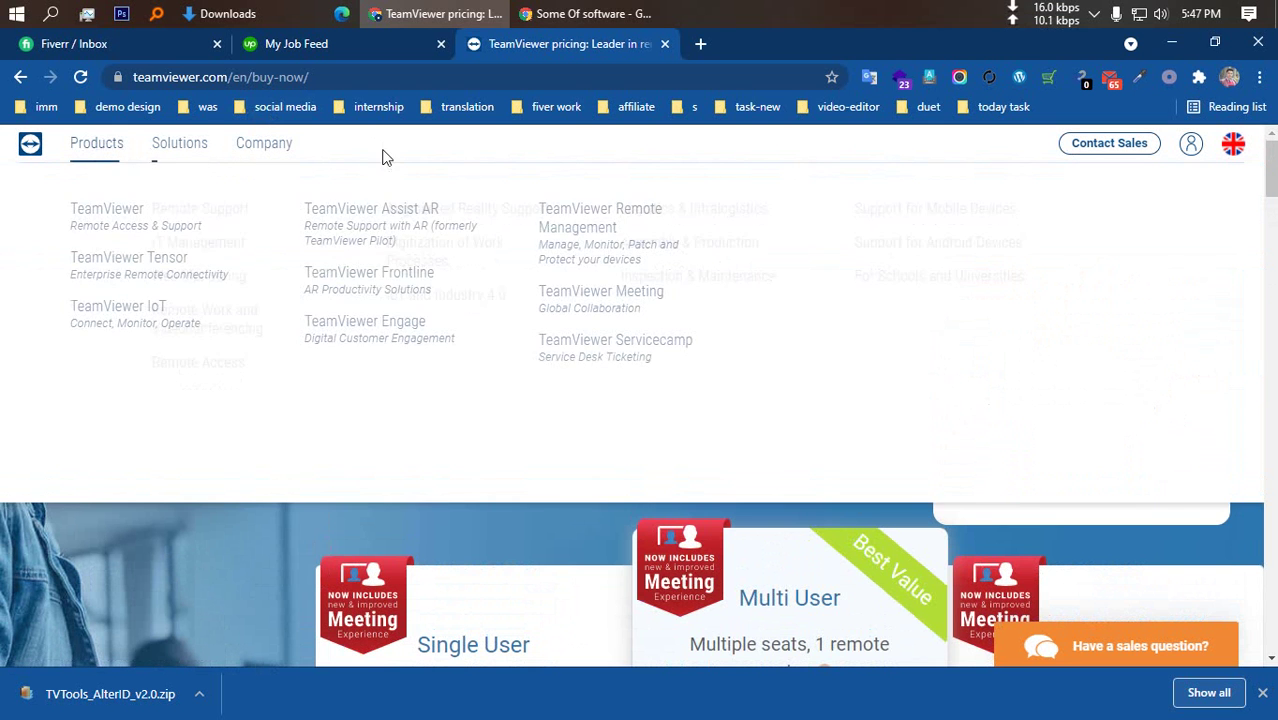
pyautogui.click(586, 294)
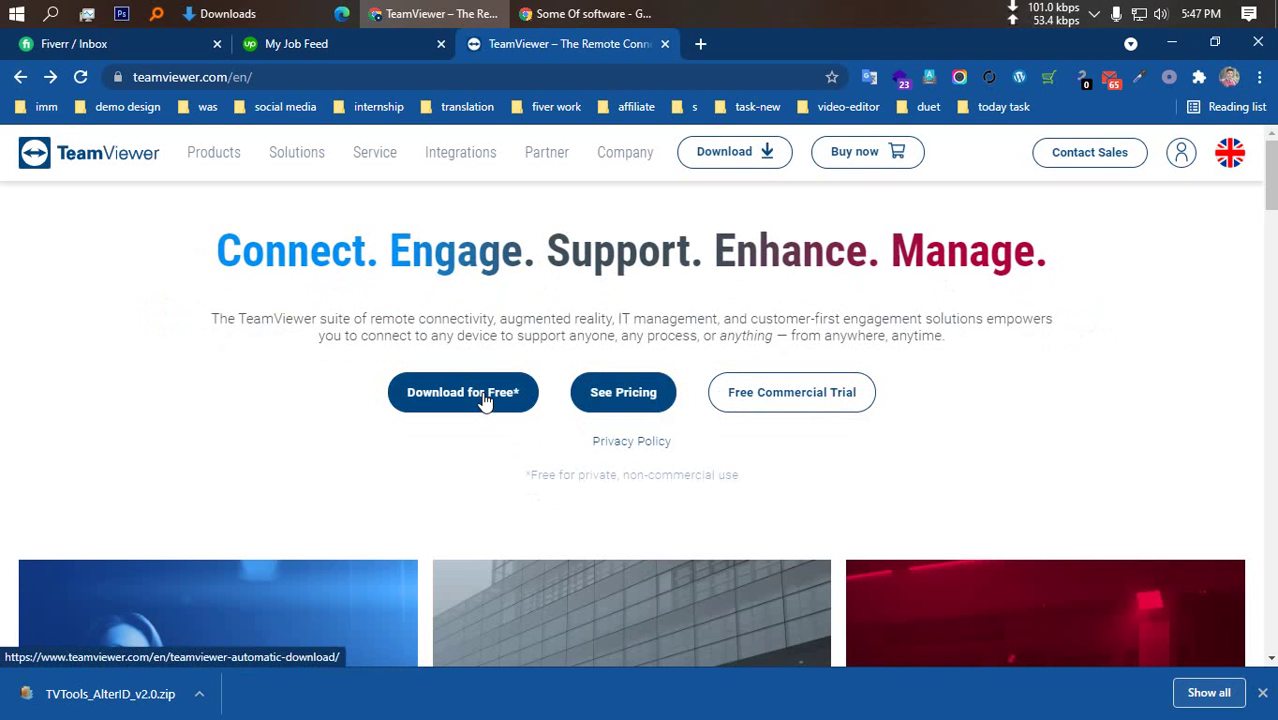
pyautogui.click(482, 391)
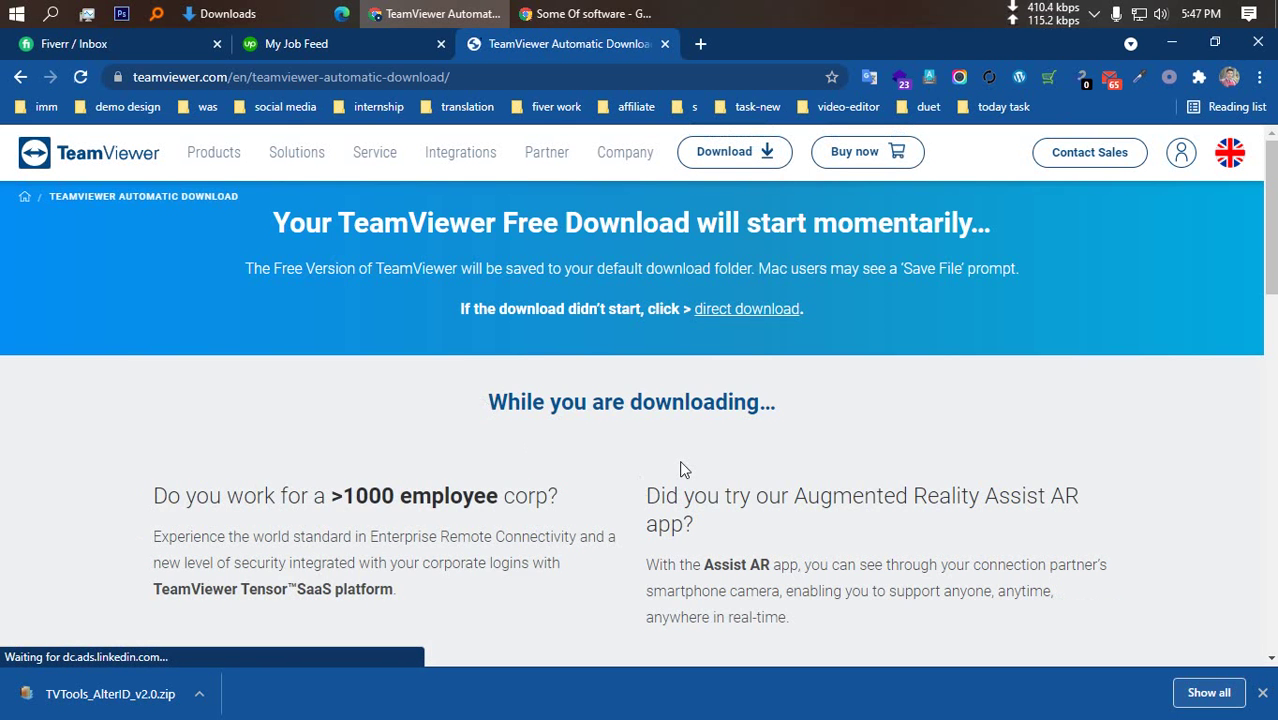
pyautogui.scroll(-1, 681, 466)
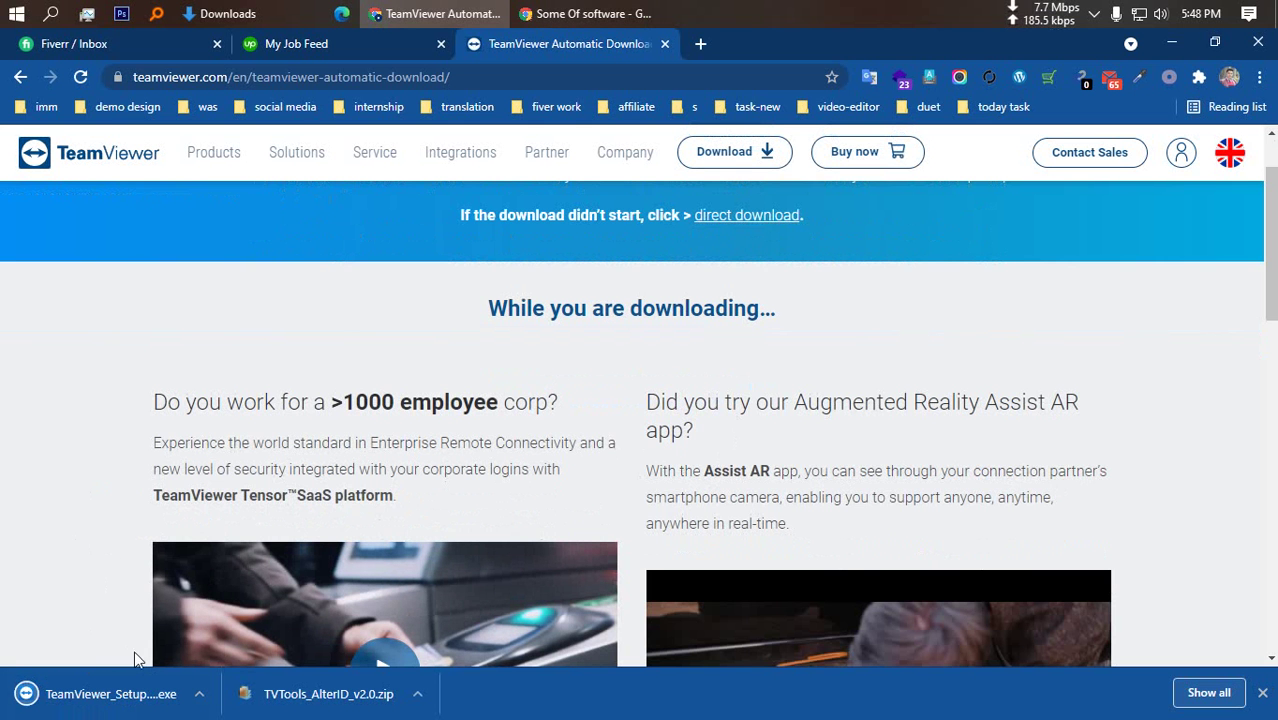
# Switch to the Downloads folder in File Explorer and launch TeamViewer_Setup_x64.exe
pyautogui.click(225, 13)
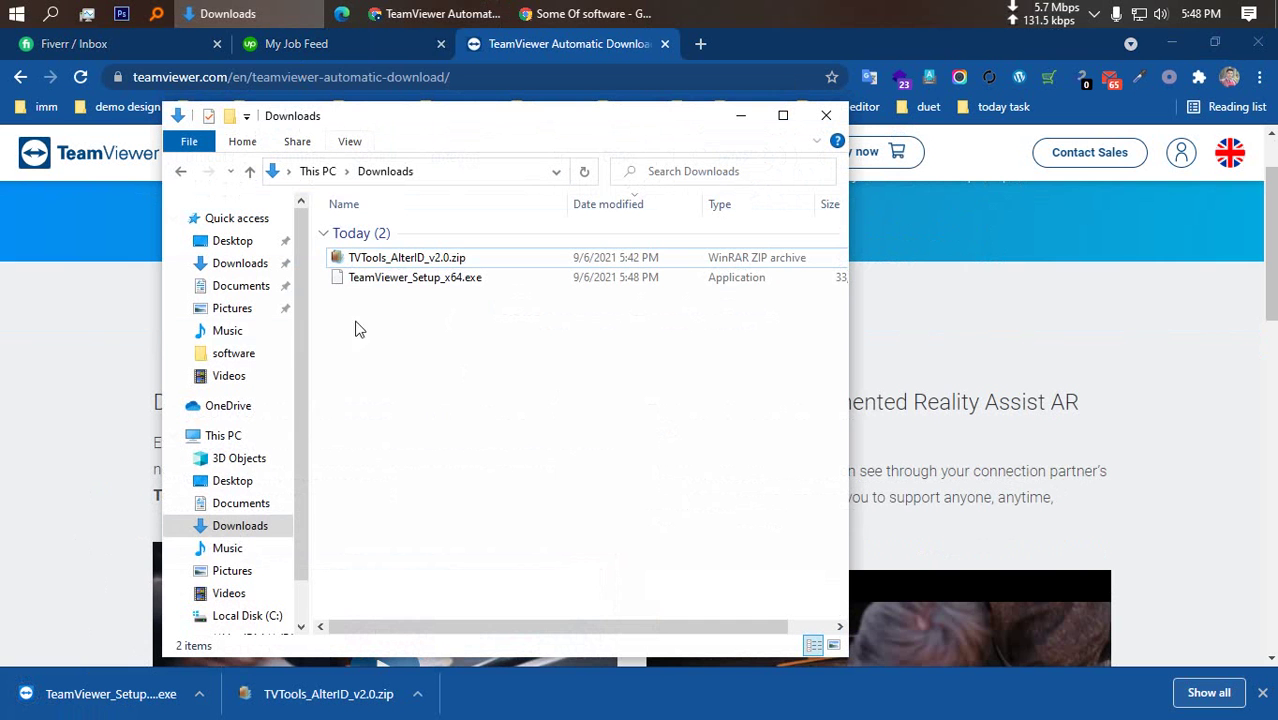
pyautogui.click(241, 529)
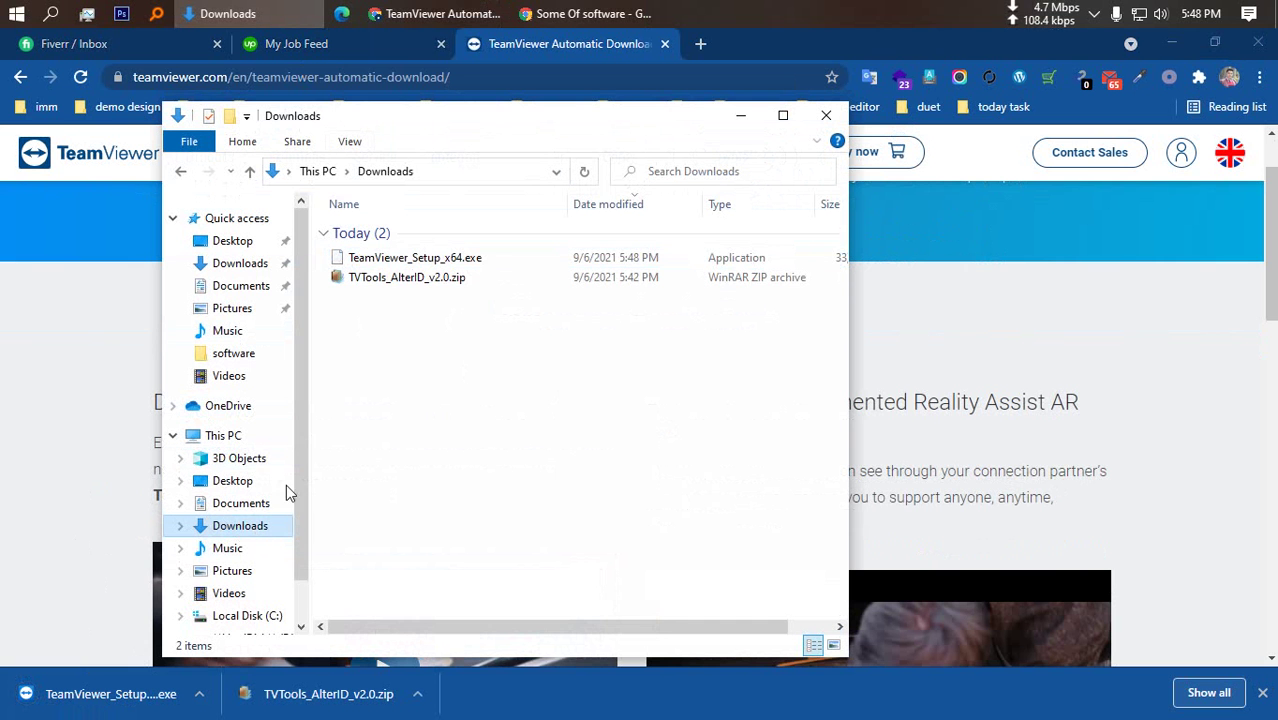
pyautogui.rightClick(422, 392)
pyautogui.click(479, 457)
pyautogui.click(384, 258)
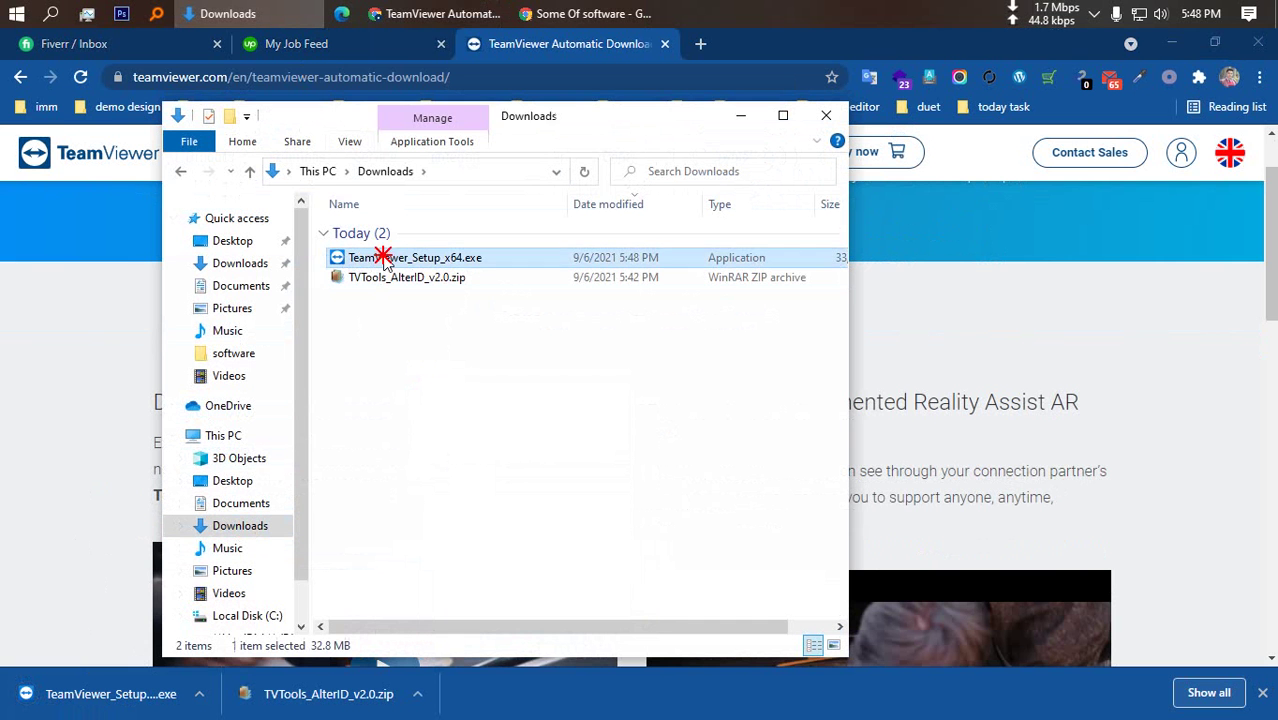
pyautogui.doubleClick(384, 258)
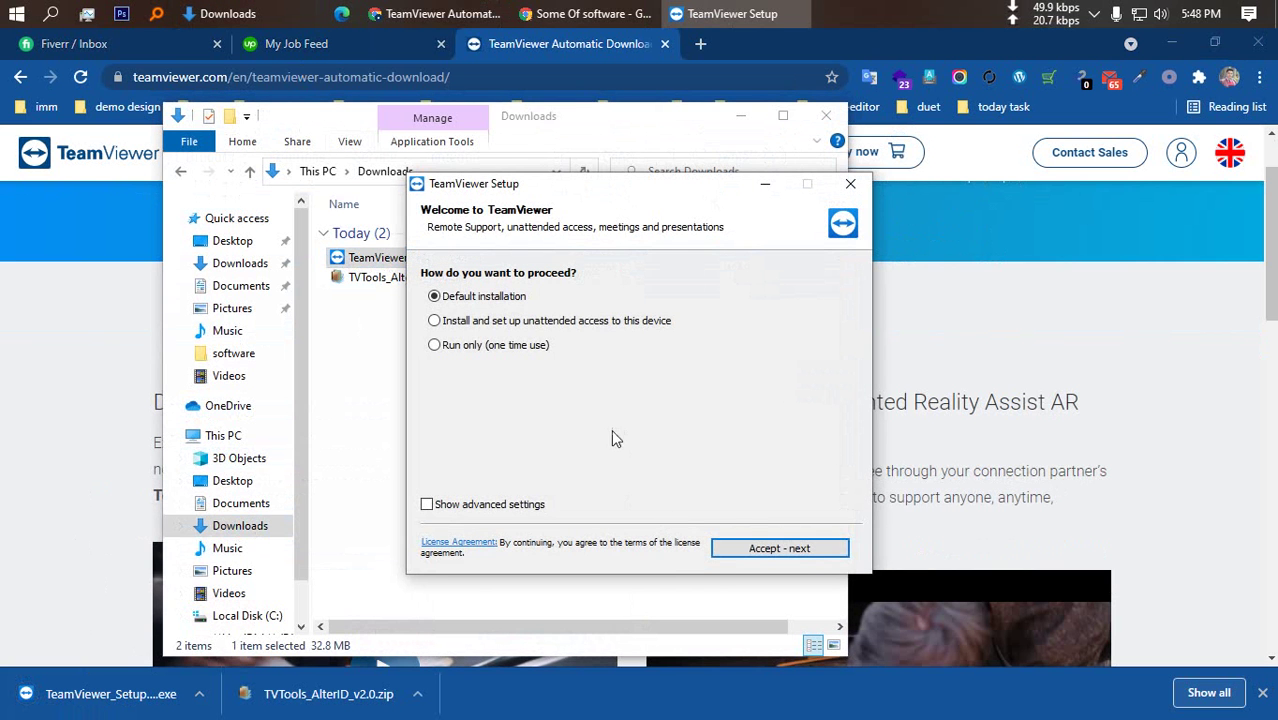
# Run the default TeamViewer installation, finish it with the existing commercial subscription option, and accept the EULA and the DPA
pyautogui.click(790, 548)
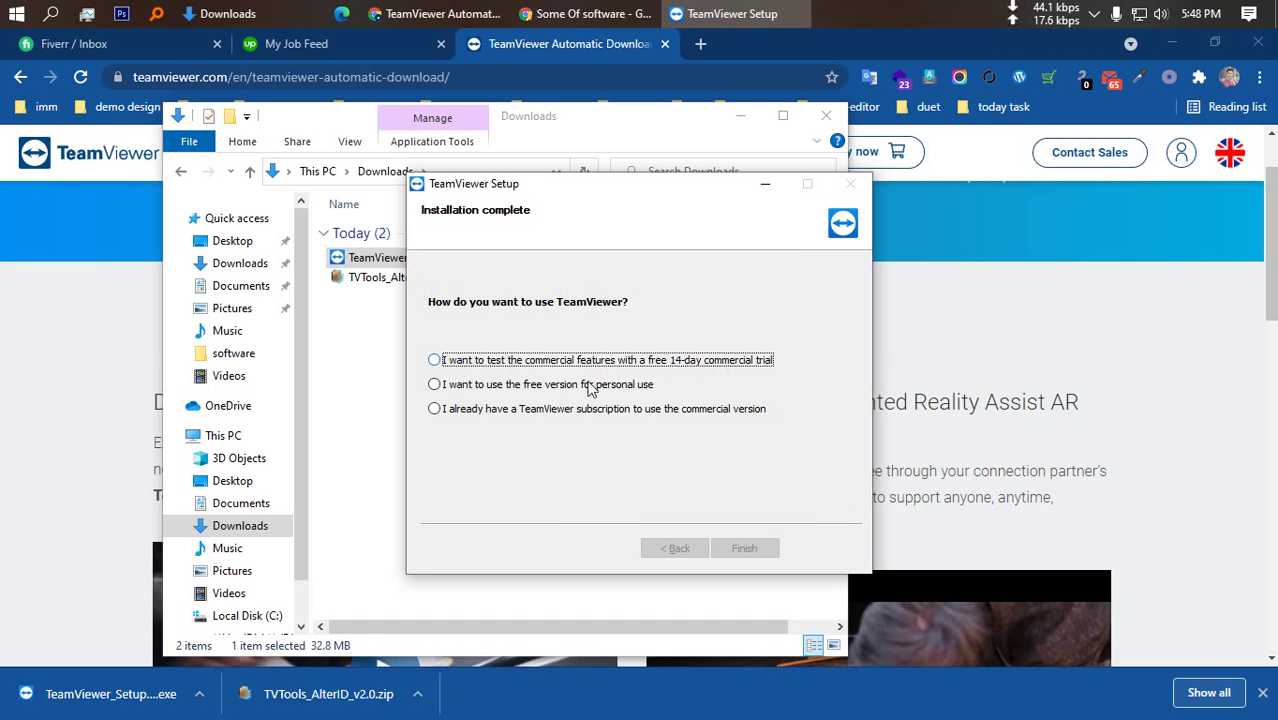
pyautogui.click(474, 411)
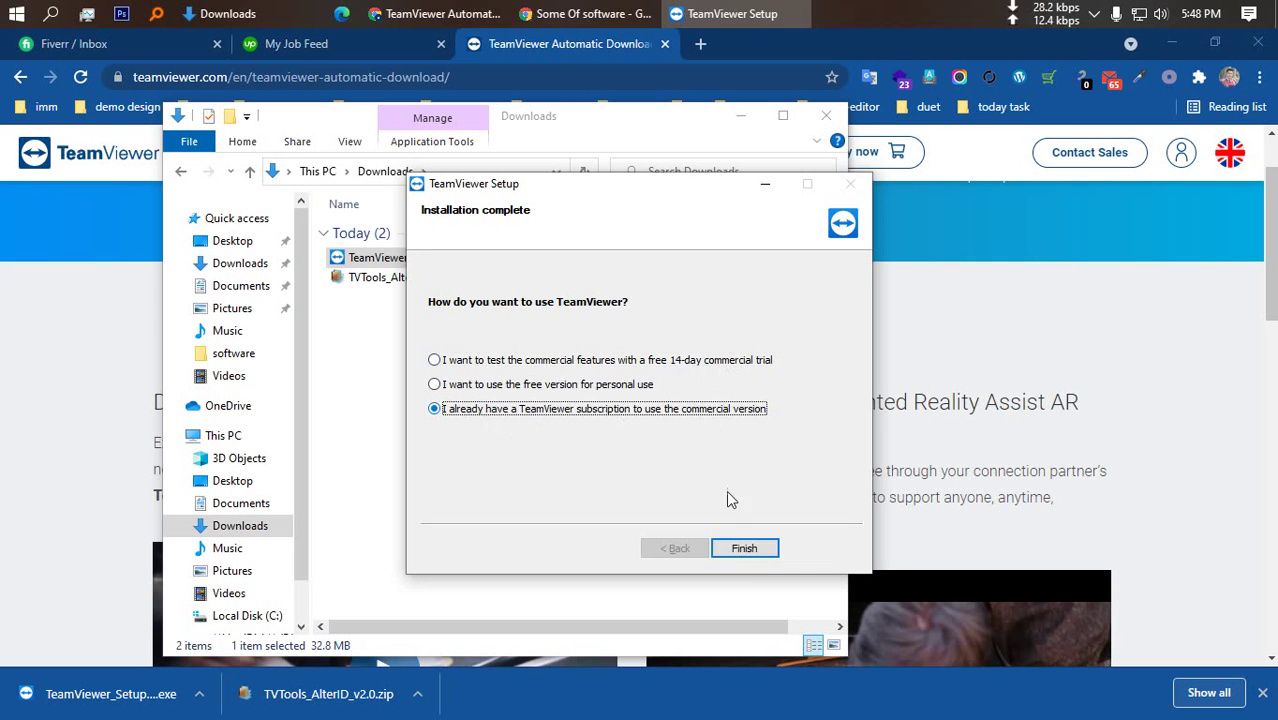
pyautogui.click(750, 549)
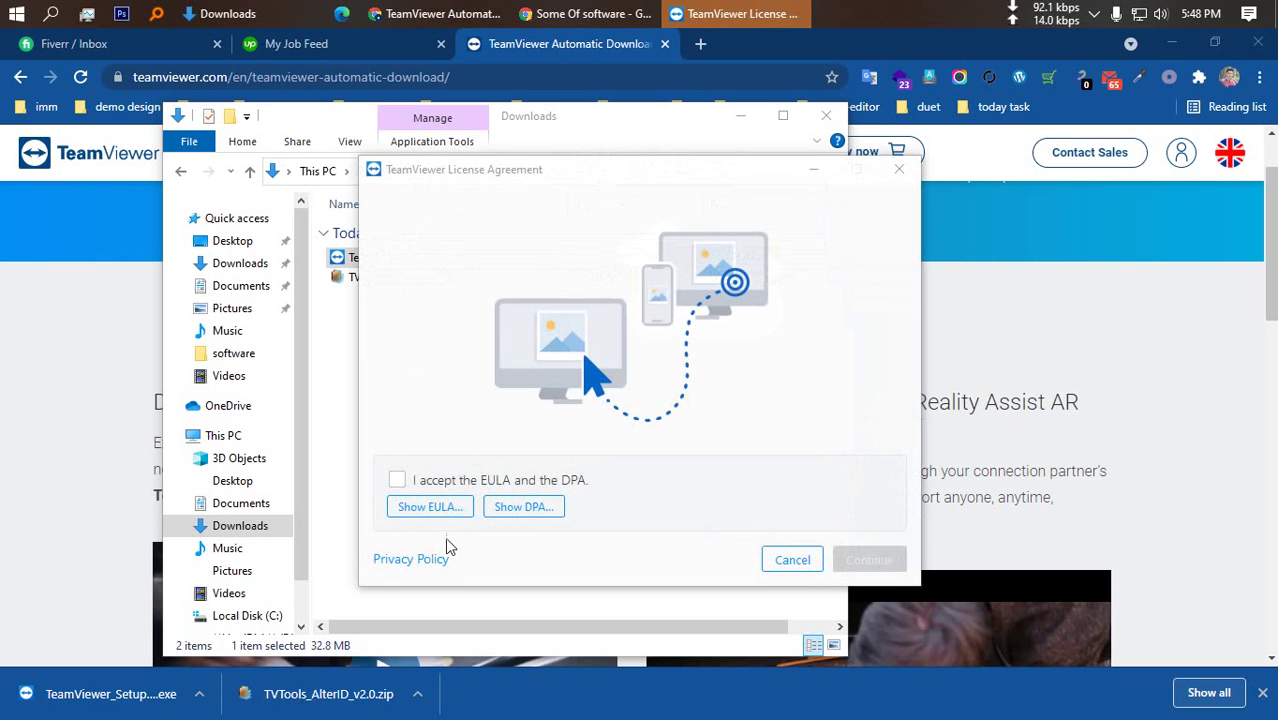
pyautogui.click(397, 480)
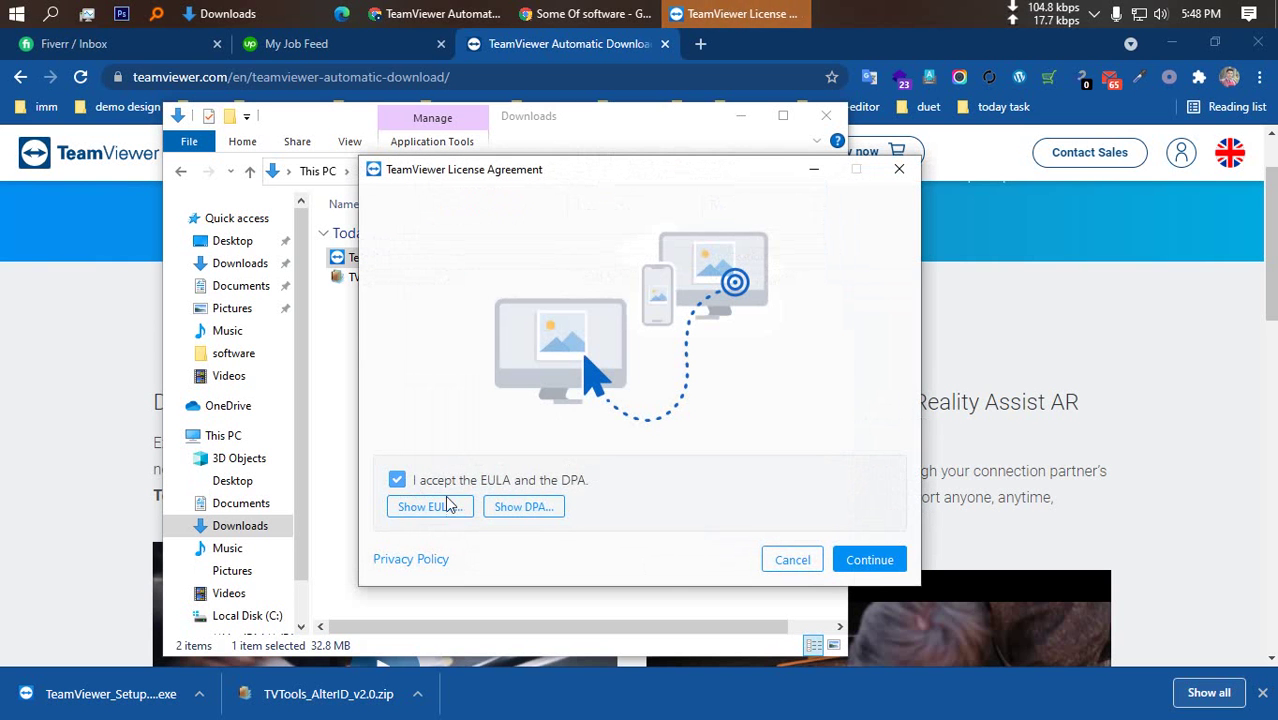
pyautogui.click(869, 560)
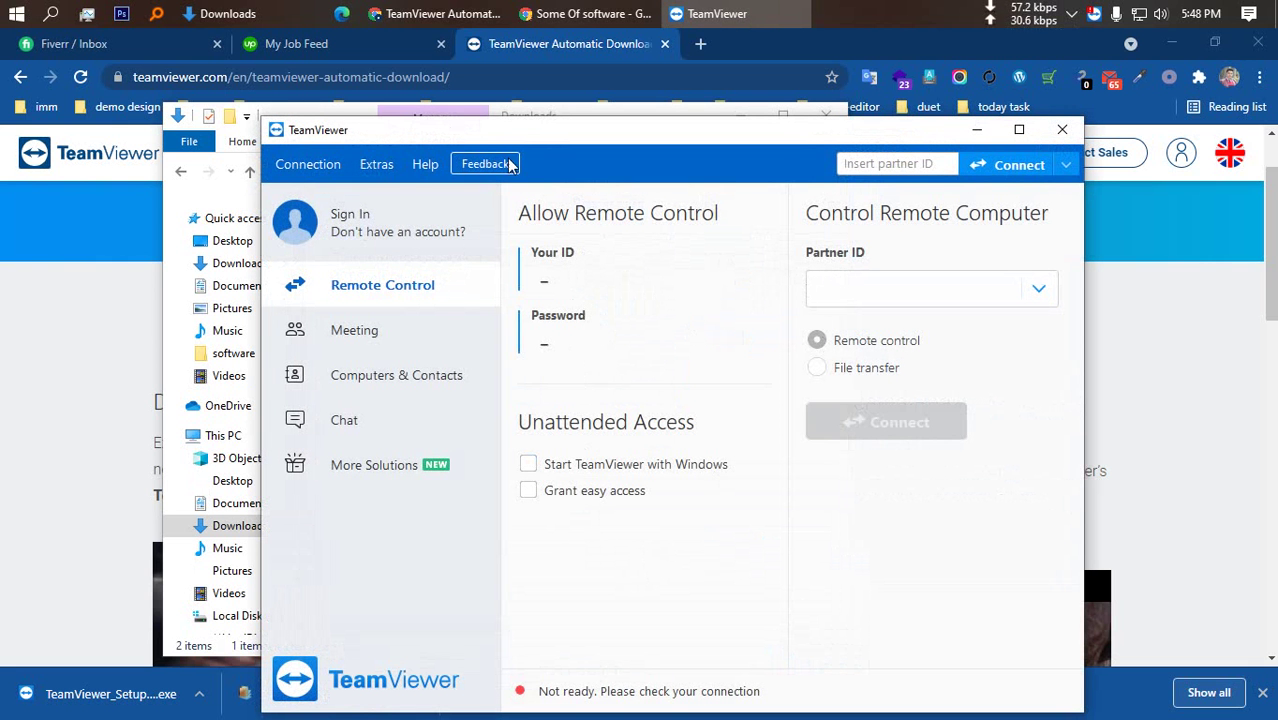
# View the key fingerprint for this computer's ID, dismiss it, and close the TeamViewer window
pyautogui.click(750, 284)
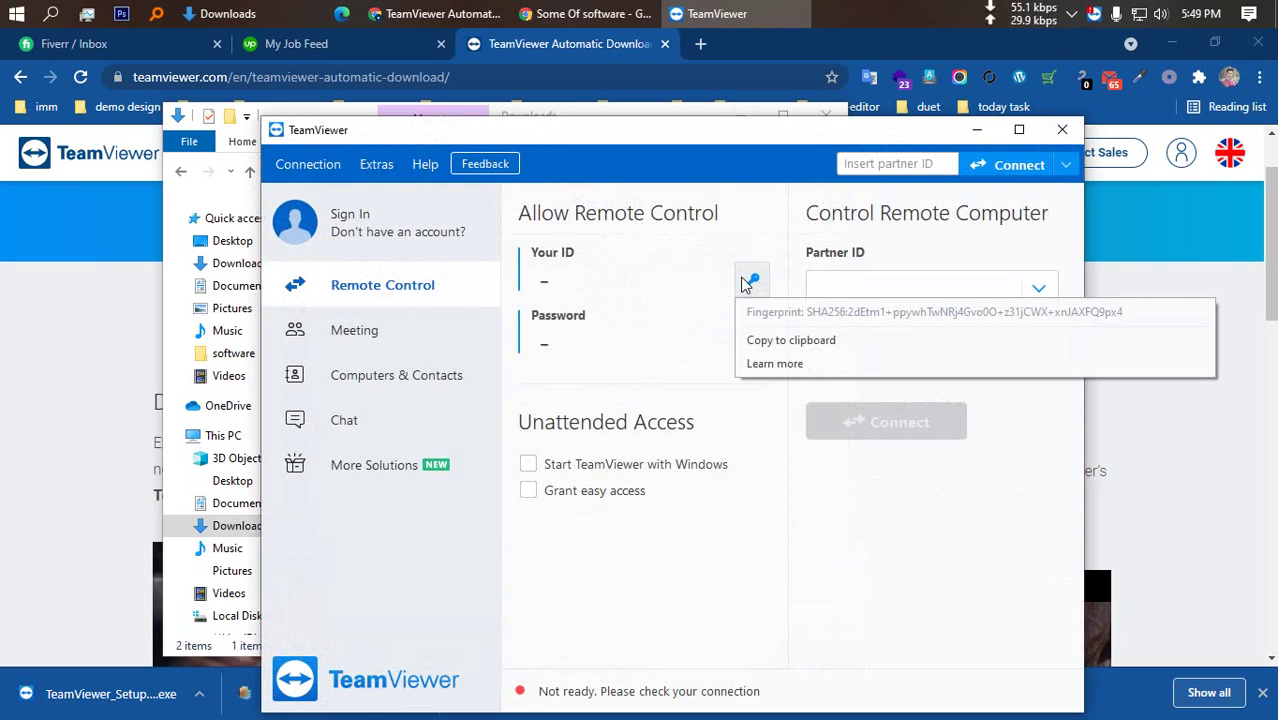
pyautogui.click(659, 273)
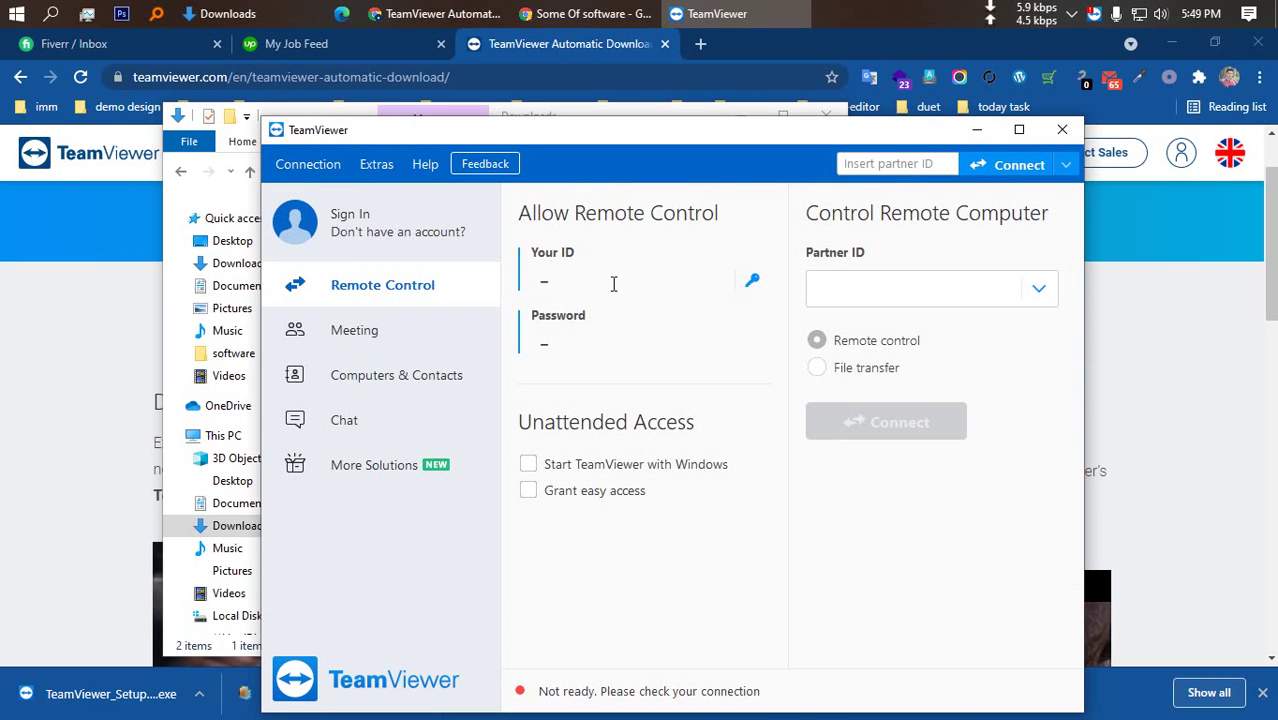
pyautogui.hotkey('alt', 'F4')
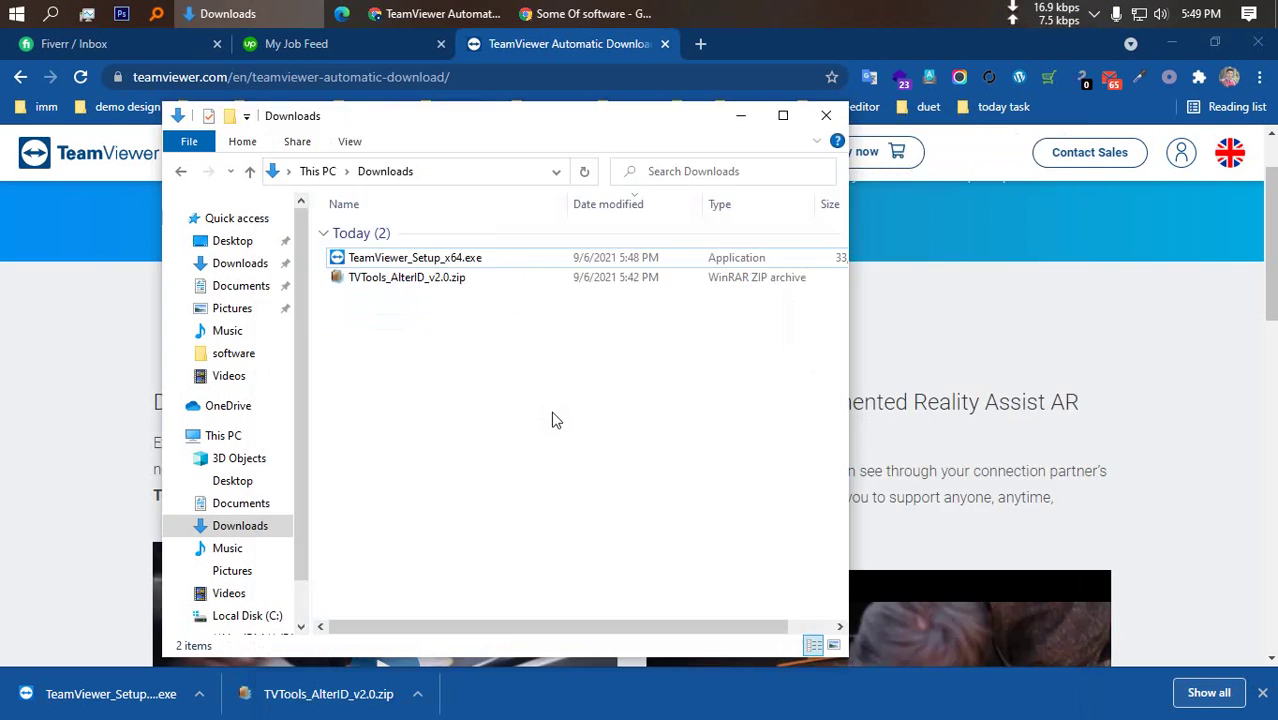
# Extract TVTools_AlterID_v2.0.zip into its own folder in Downloads and launch TVTools_AlterID.exe from it
pyautogui.click(397, 280)
pyautogui.rightClick(396, 280)
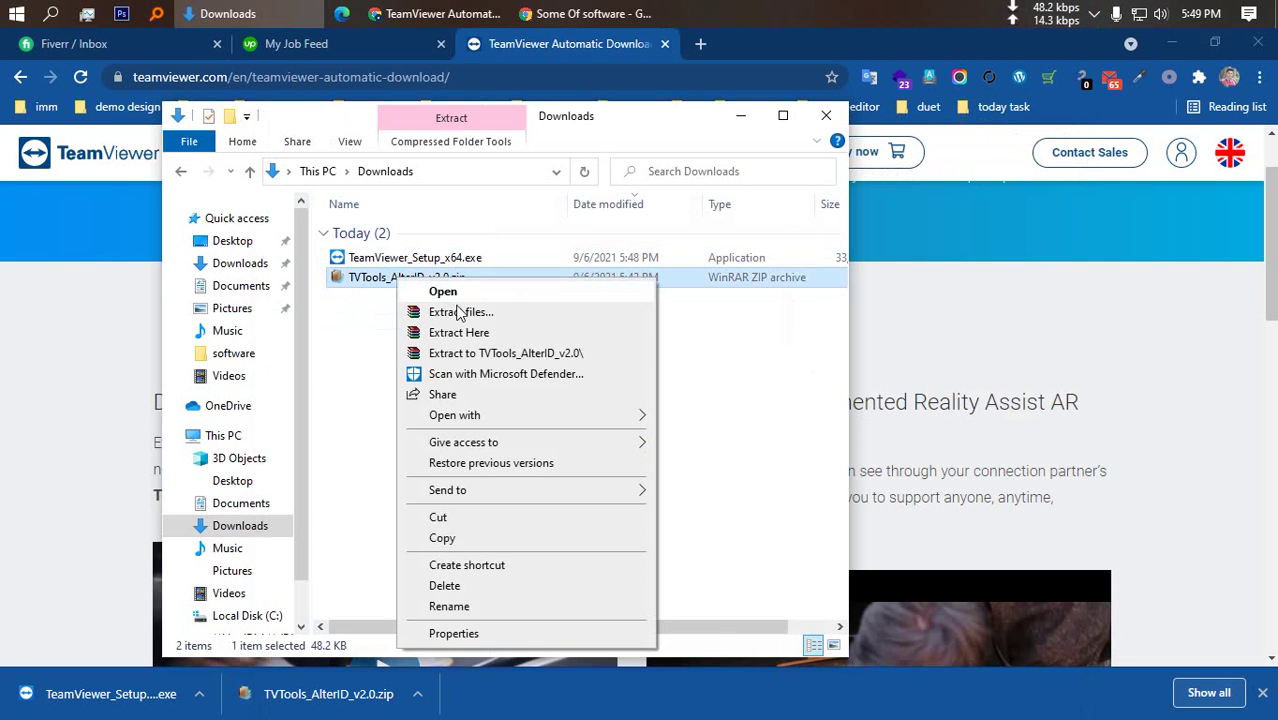
pyautogui.click(503, 350)
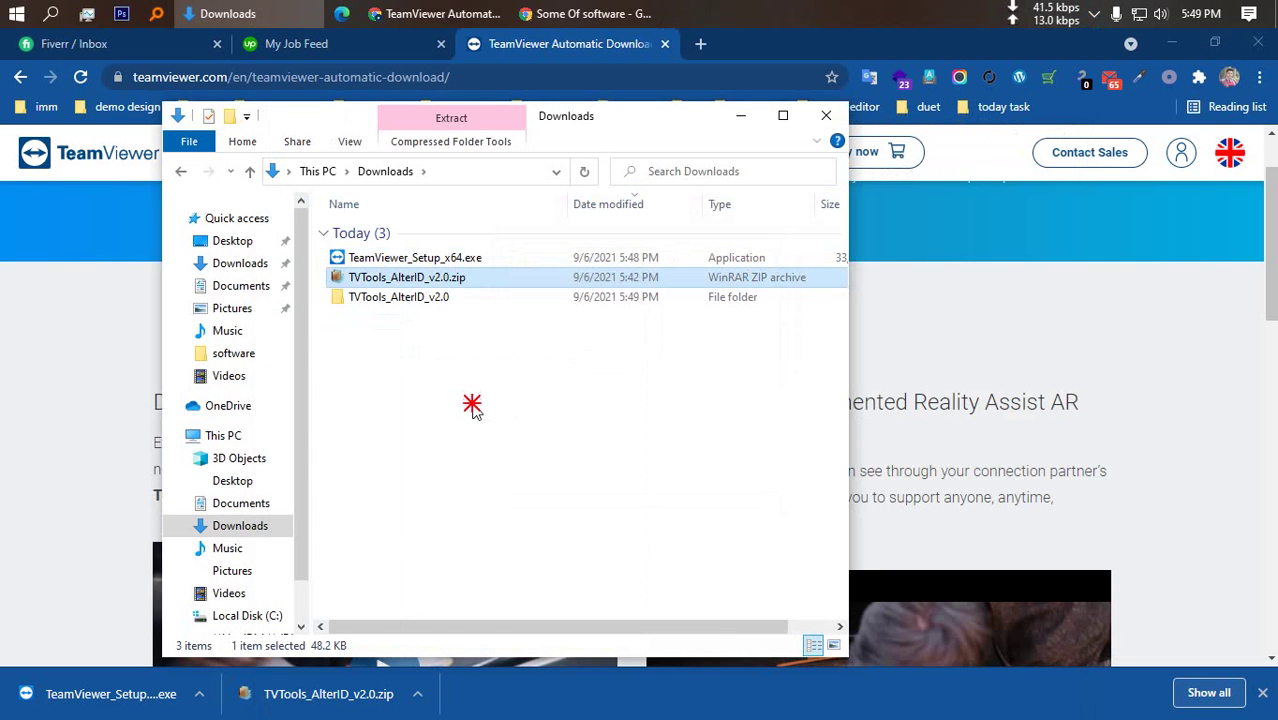
pyautogui.doubleClick(422, 298)
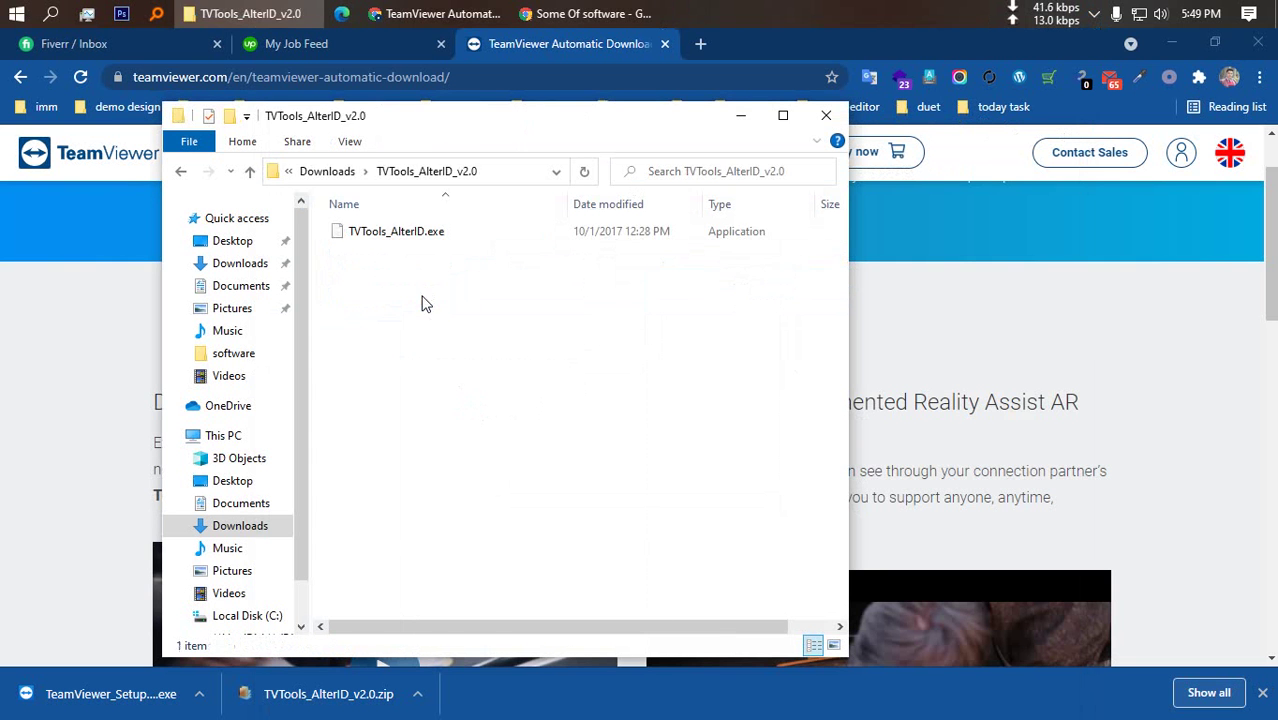
pyautogui.click(401, 239)
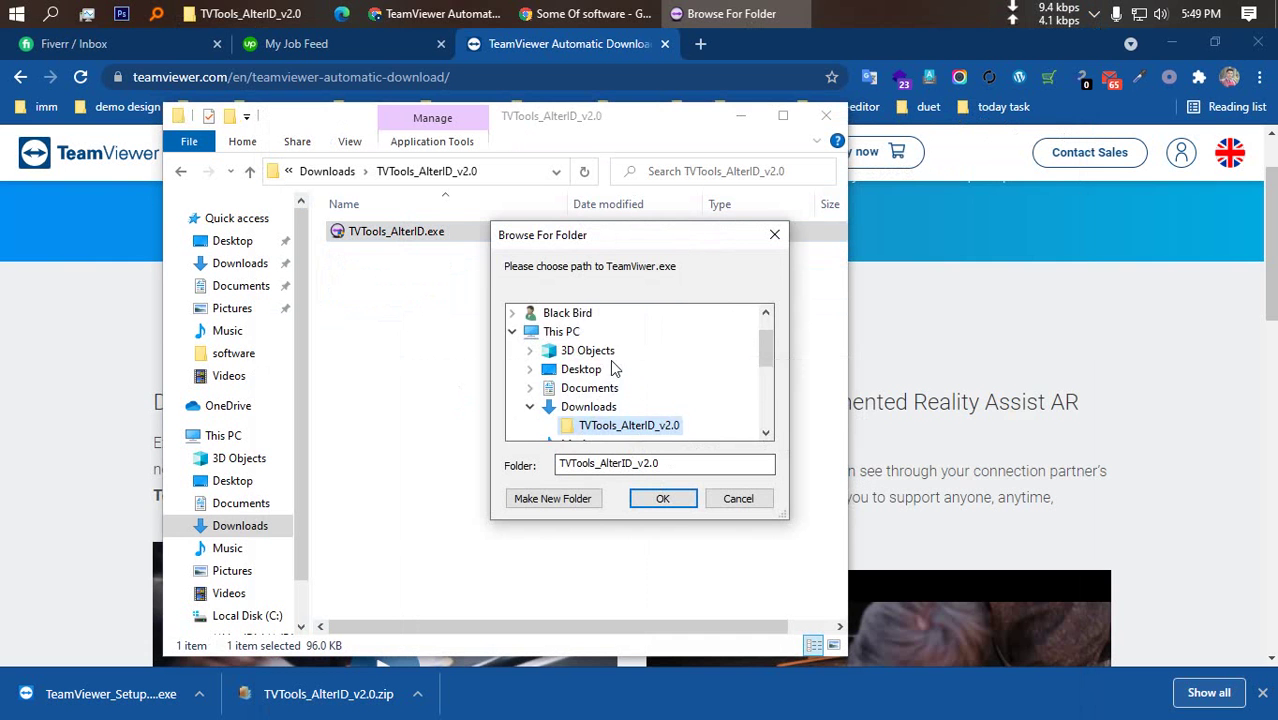
# Locate the TeamViewer installation folder under Program Files on Local Disk (C:) in File Explorer
pyautogui.scroll(-3, 610, 385)
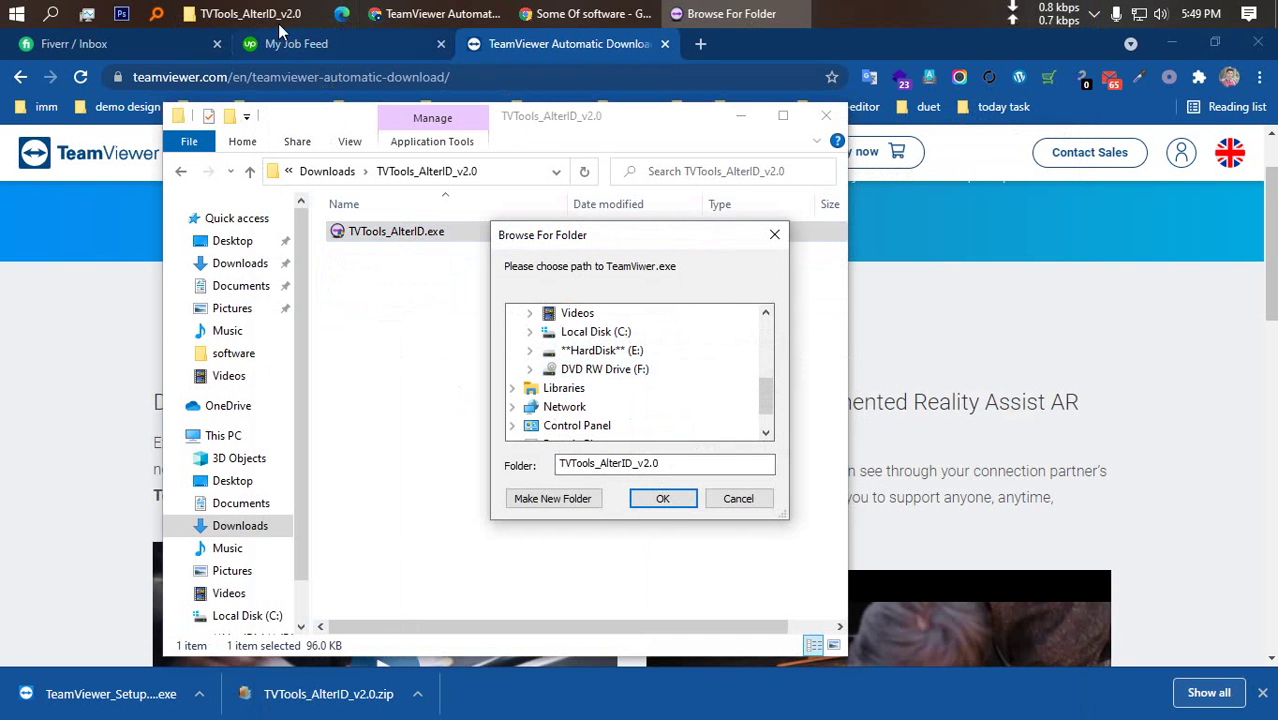
pyautogui.click(255, 14)
pyautogui.scroll(-1, 238, 600)
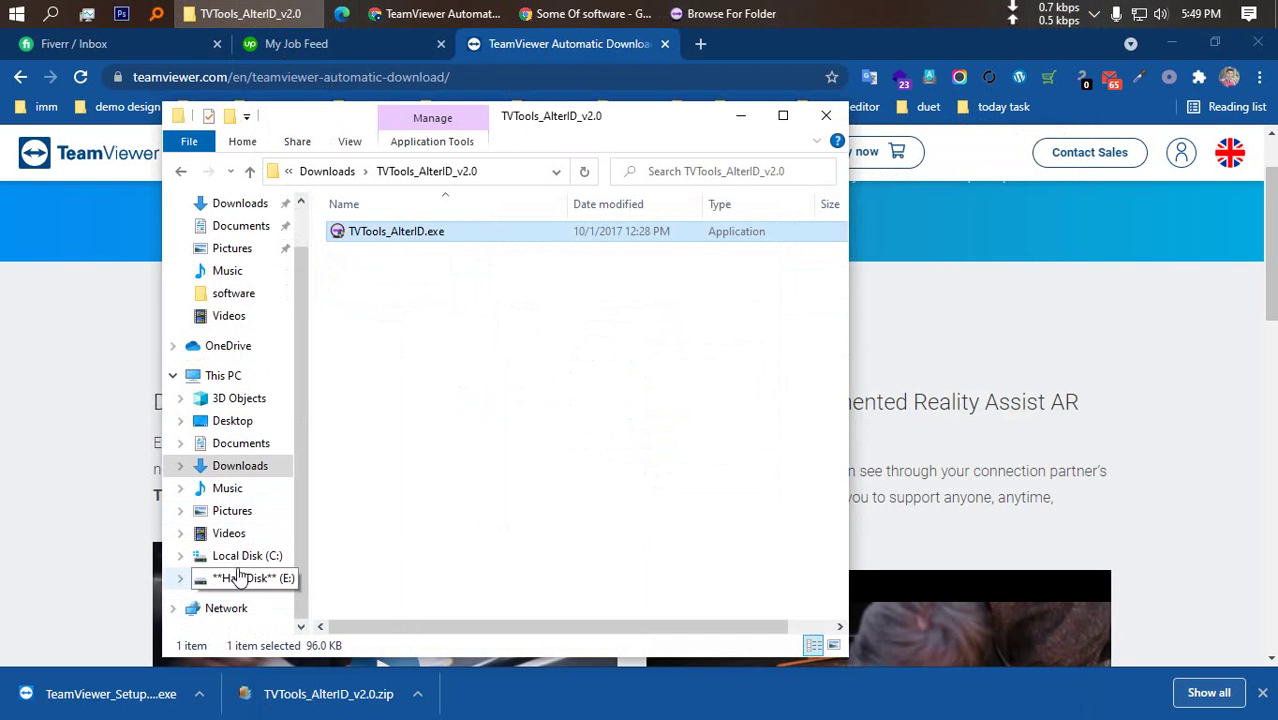
pyautogui.click(240, 555)
pyautogui.doubleClick(400, 280)
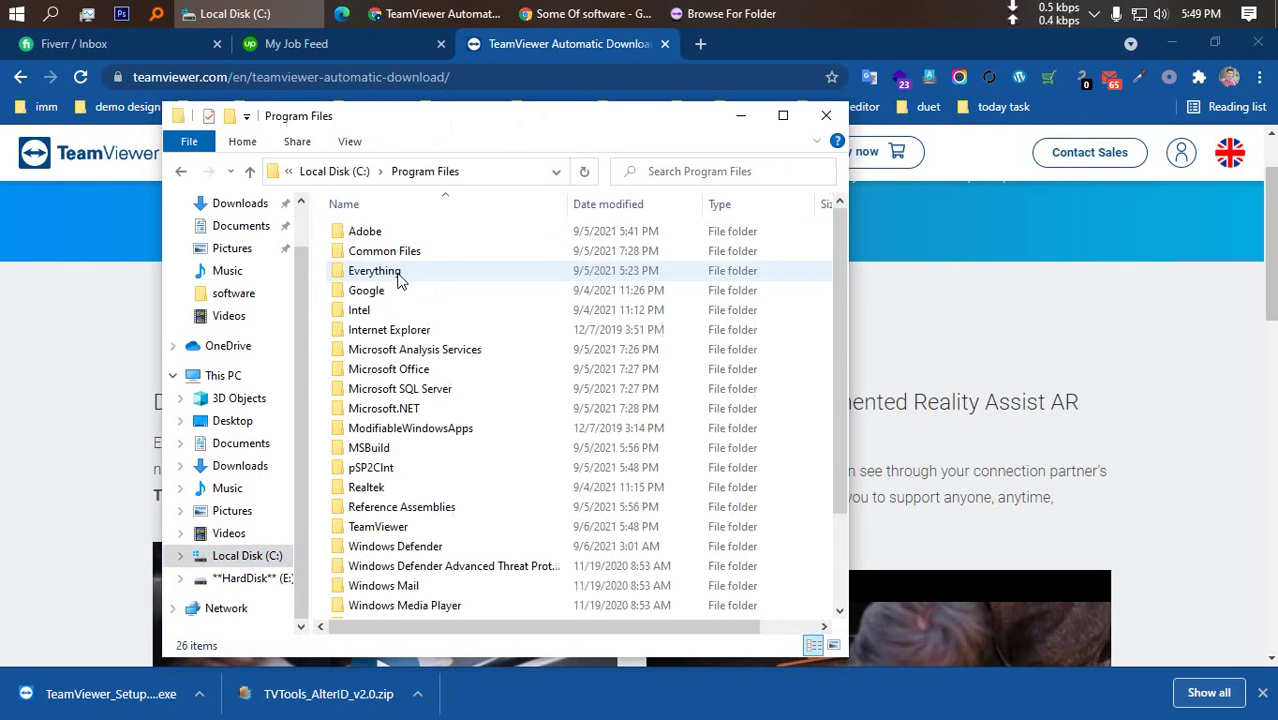
pyautogui.scroll(-3, 448, 417)
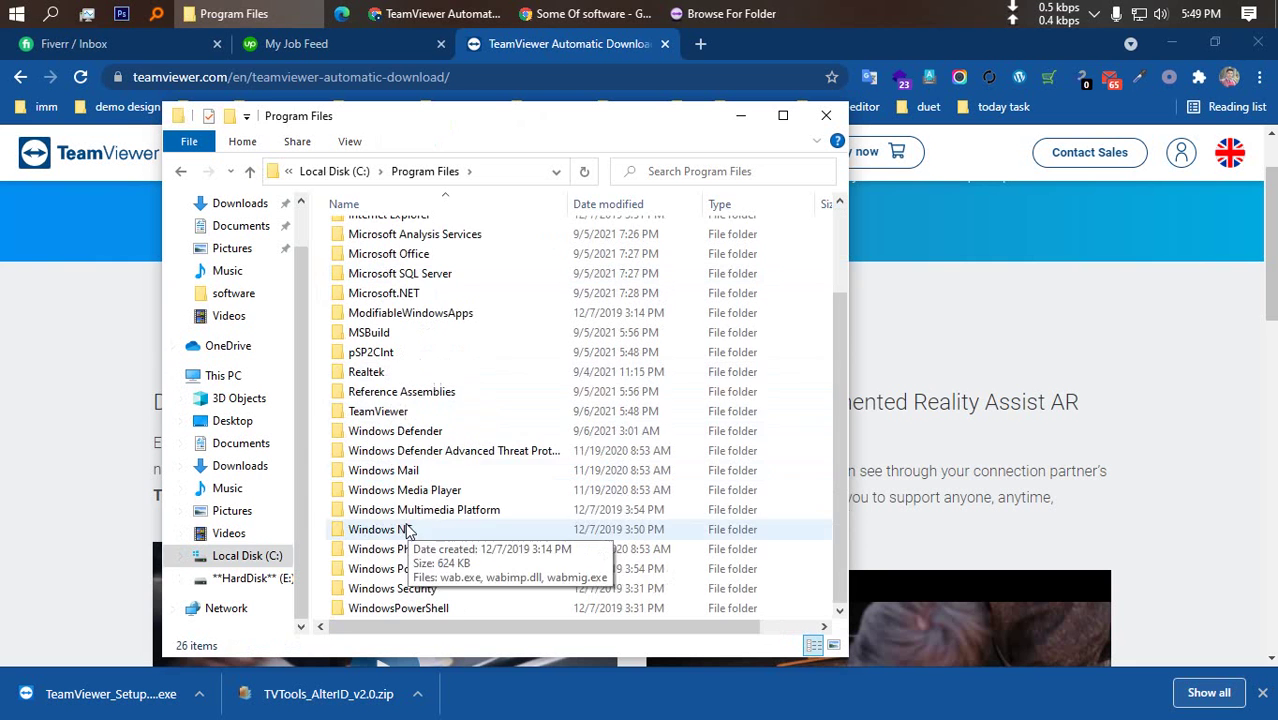
pyautogui.doubleClick(385, 411)
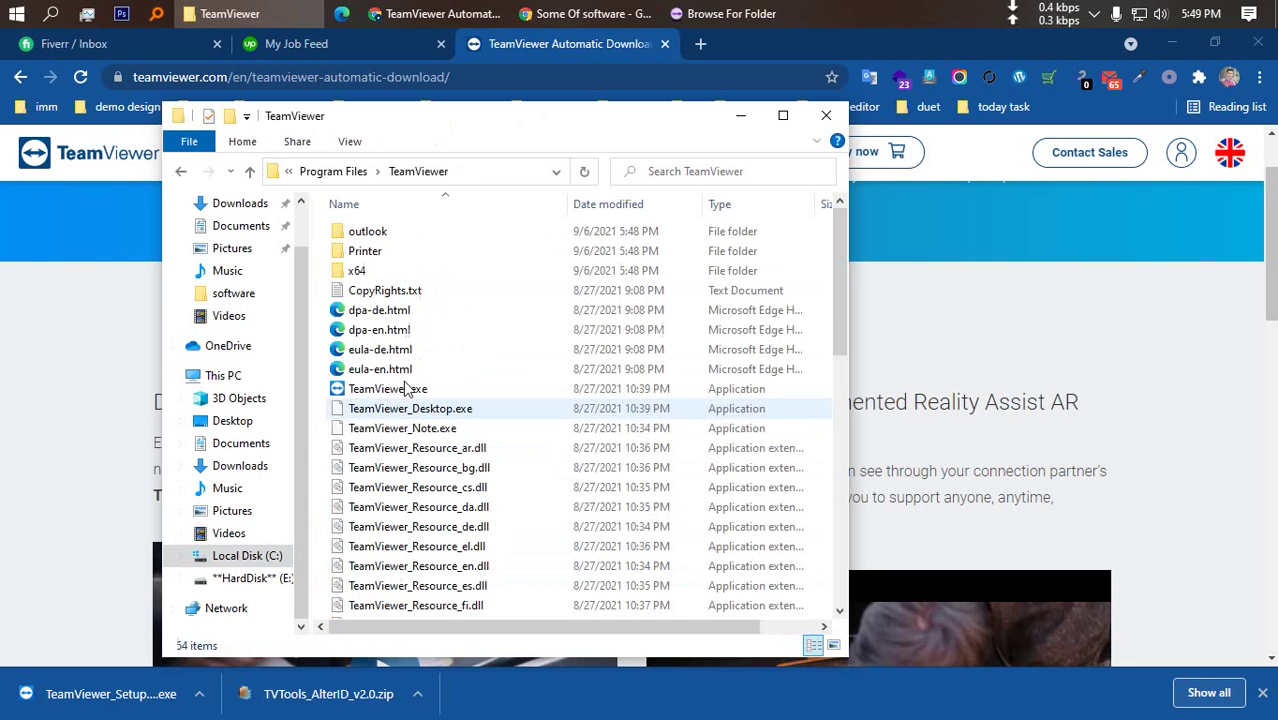
# Set the TVTools AlterID path to the TeamViewer folder in C: Program Files and try to run it in Trial mode
pyautogui.click(731, 13)
pyautogui.click(529, 331)
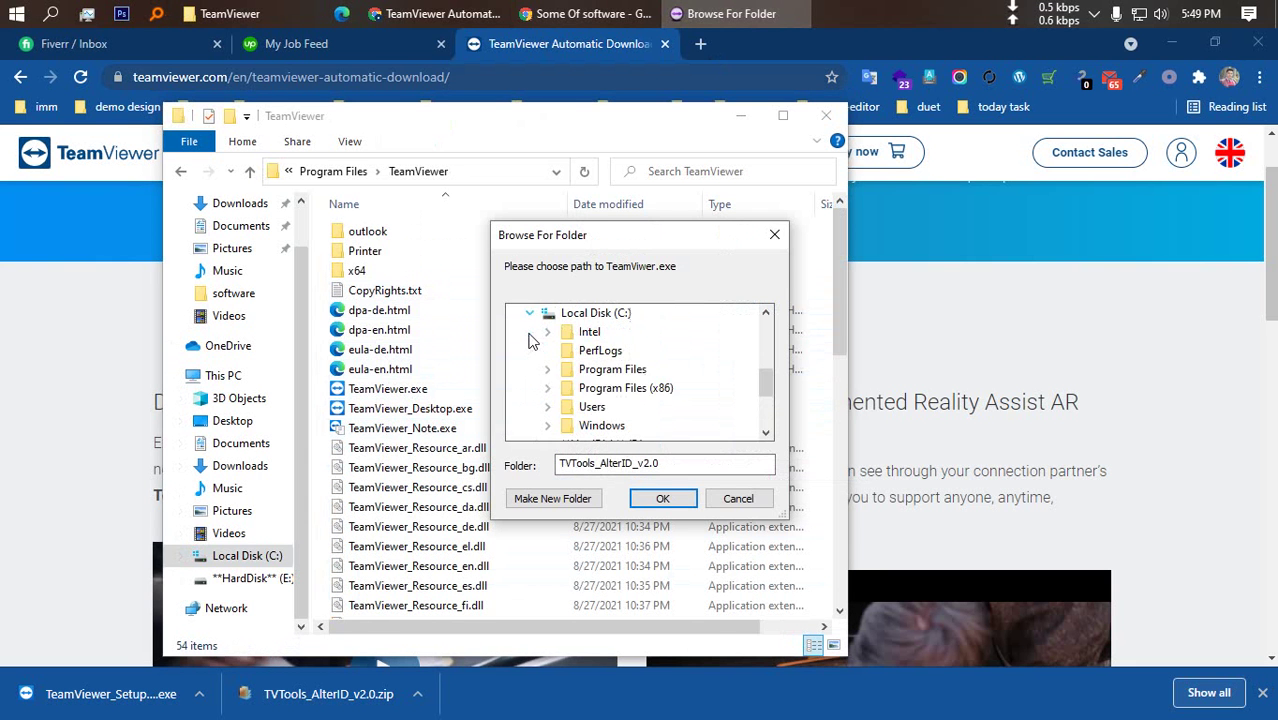
pyautogui.scroll(-1, 562, 335)
pyautogui.click(547, 313)
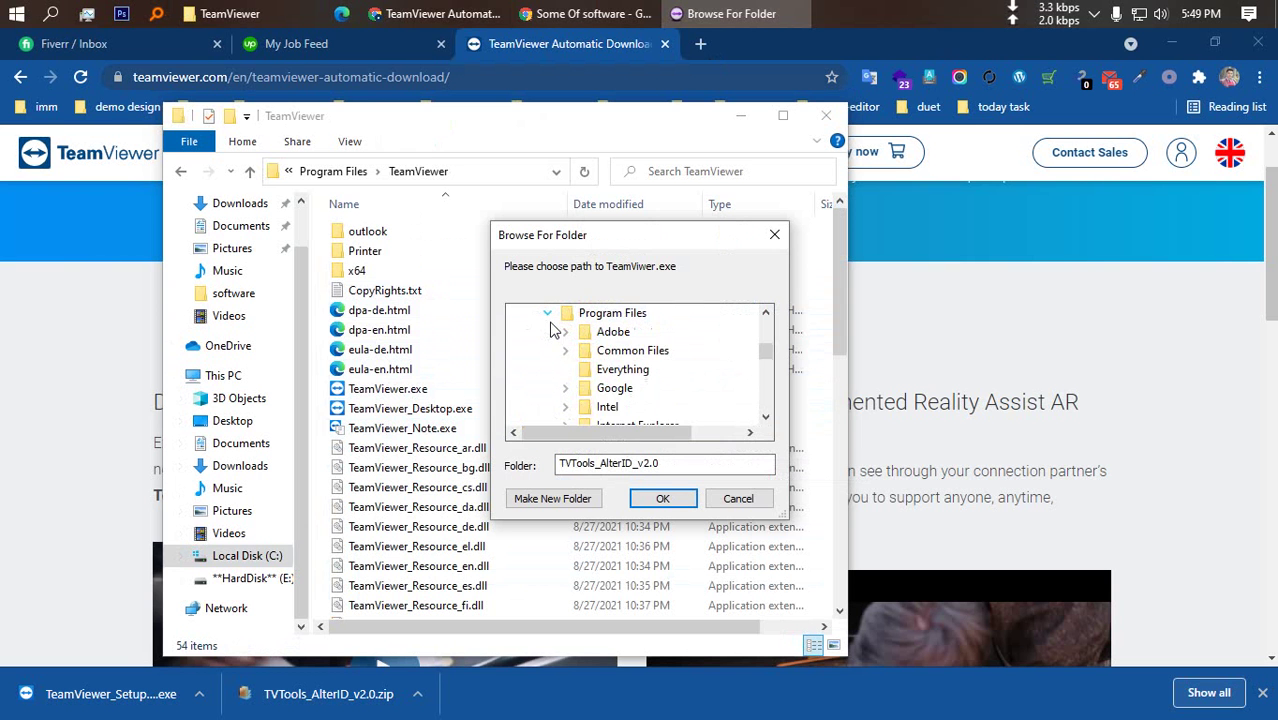
pyautogui.scroll(-5, 600, 370)
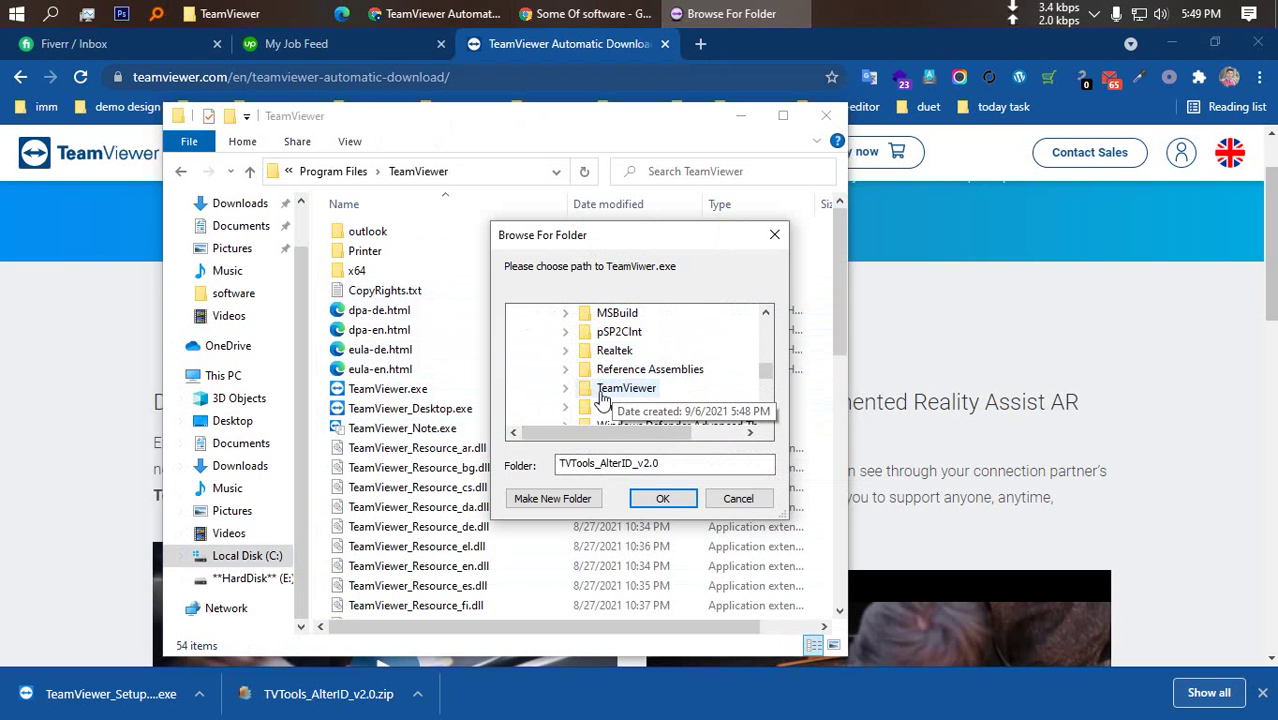
pyautogui.doubleClick(612, 388)
pyautogui.click(662, 498)
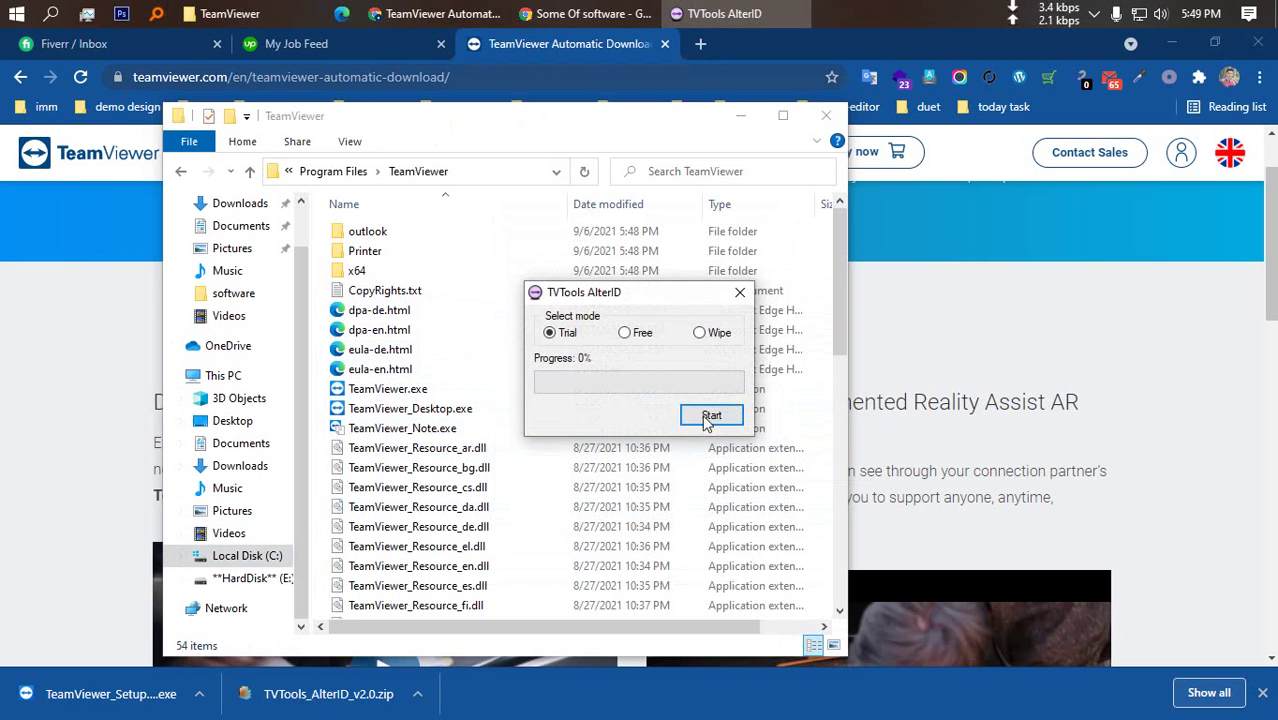
pyautogui.click(711, 416)
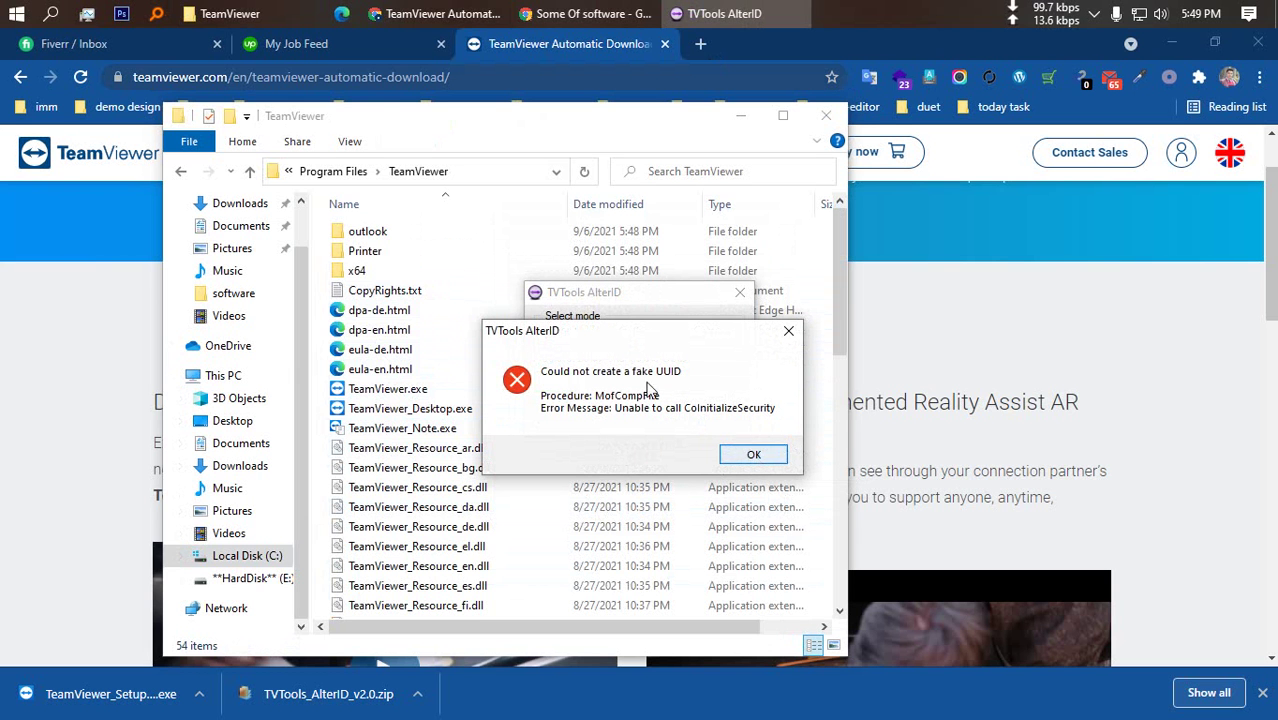
pyautogui.click(748, 454)
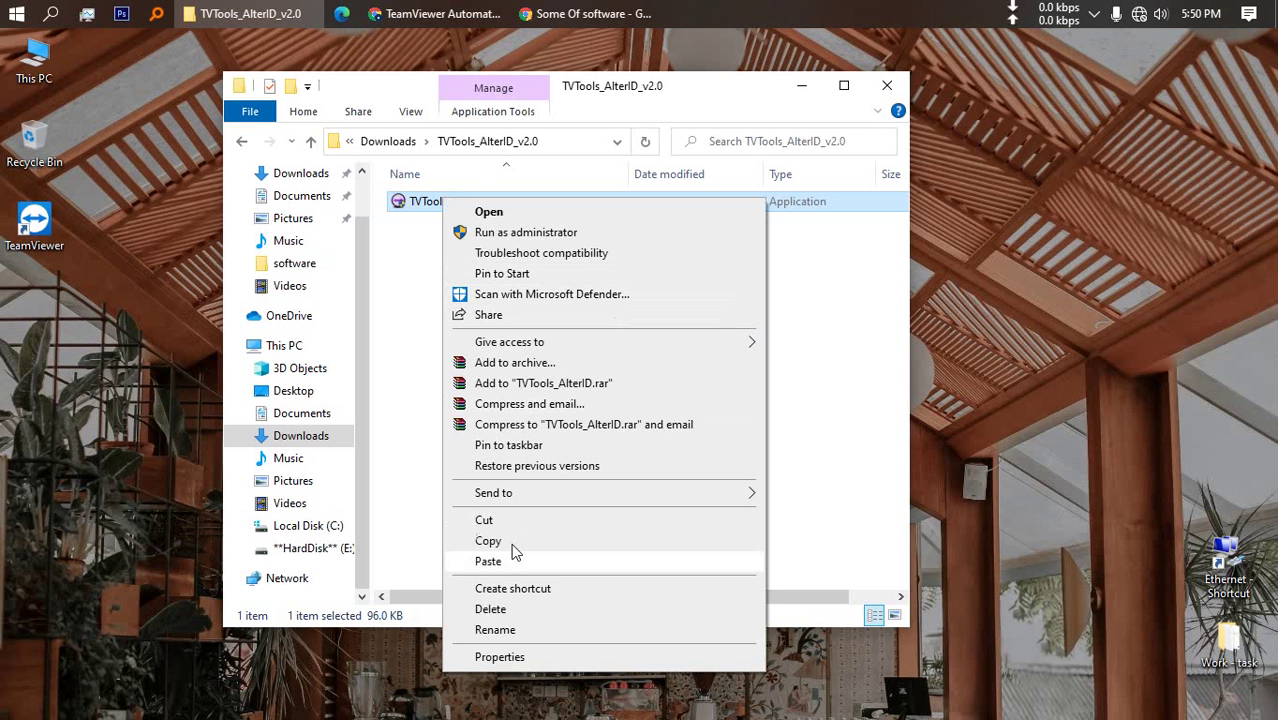
# Copy TVTools_AlterID.exe from its extracted folder into the TeamViewer folder under Program Files on Local Disk (C:), granting administrator permission
pyautogui.click(491, 540)
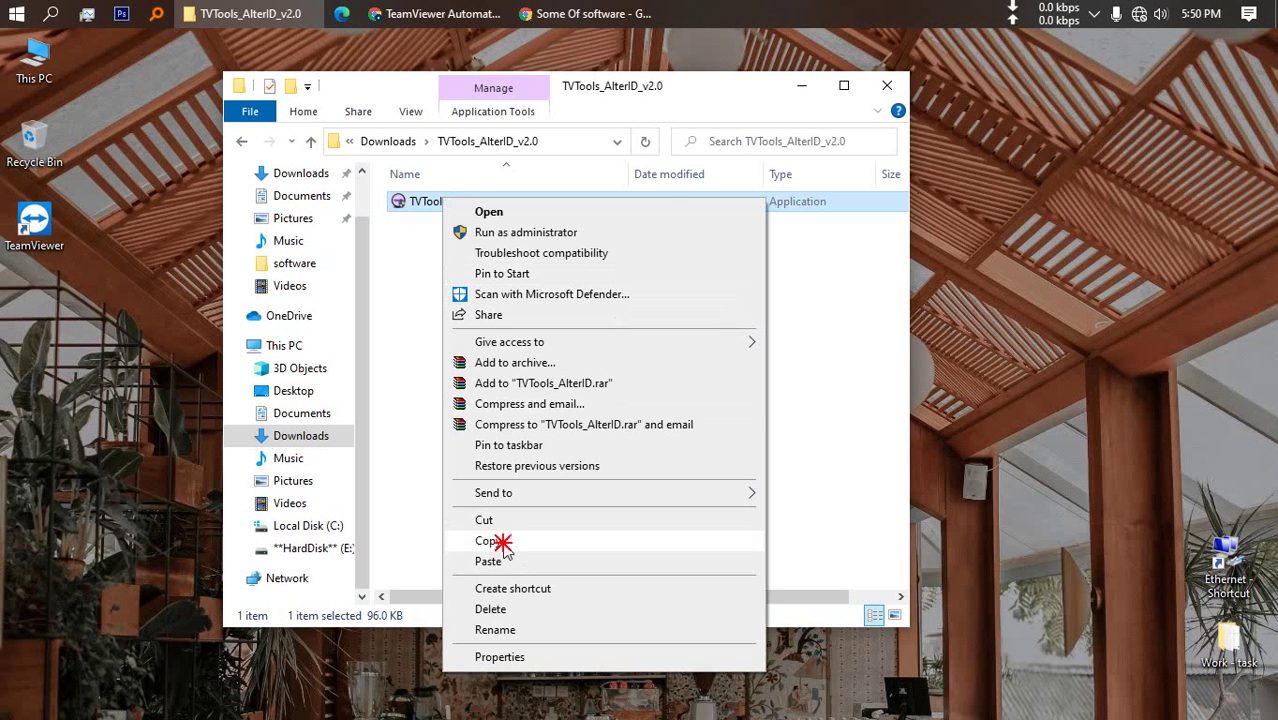
pyautogui.click(246, 143)
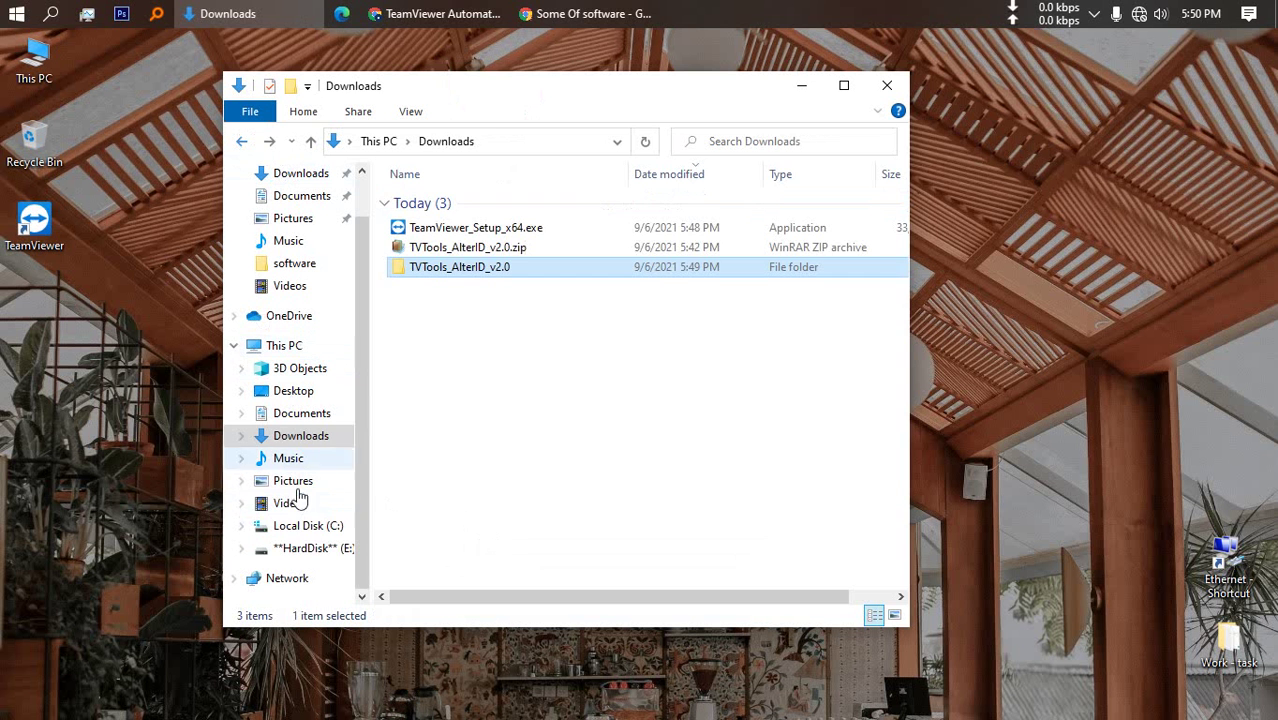
pyautogui.click(305, 525)
pyautogui.doubleClick(443, 241)
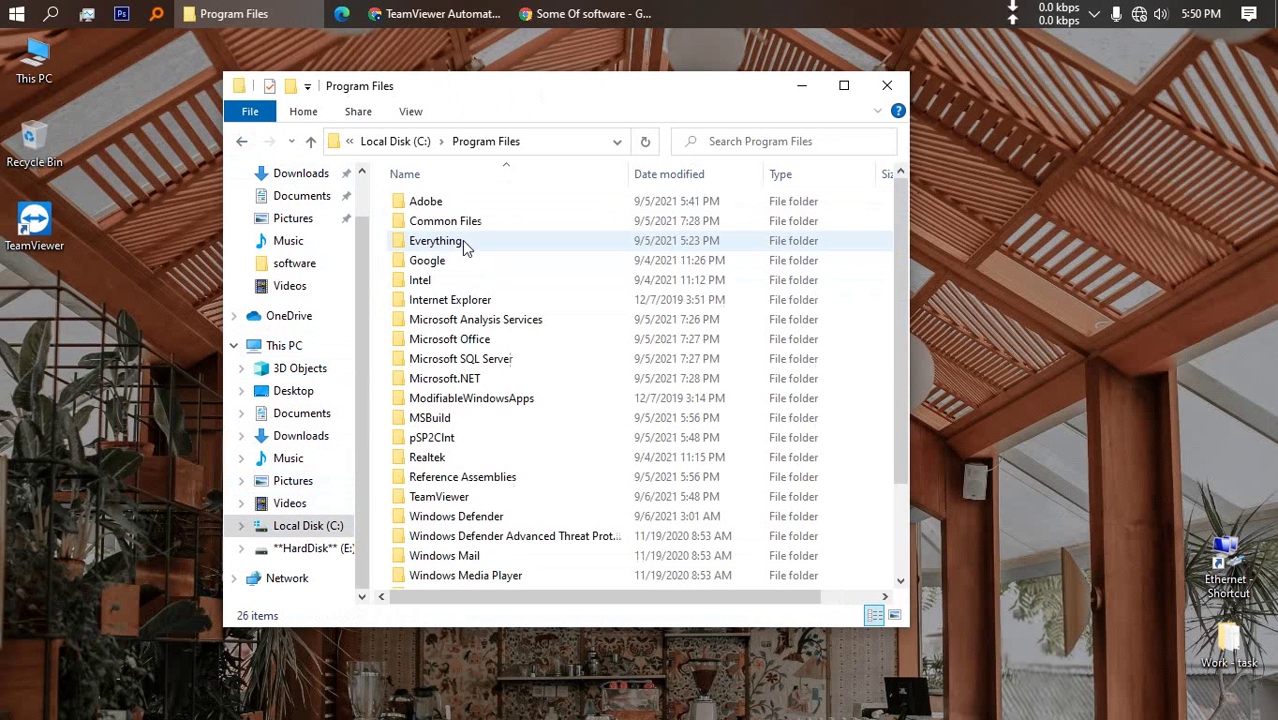
pyautogui.scroll(-2, 450, 520)
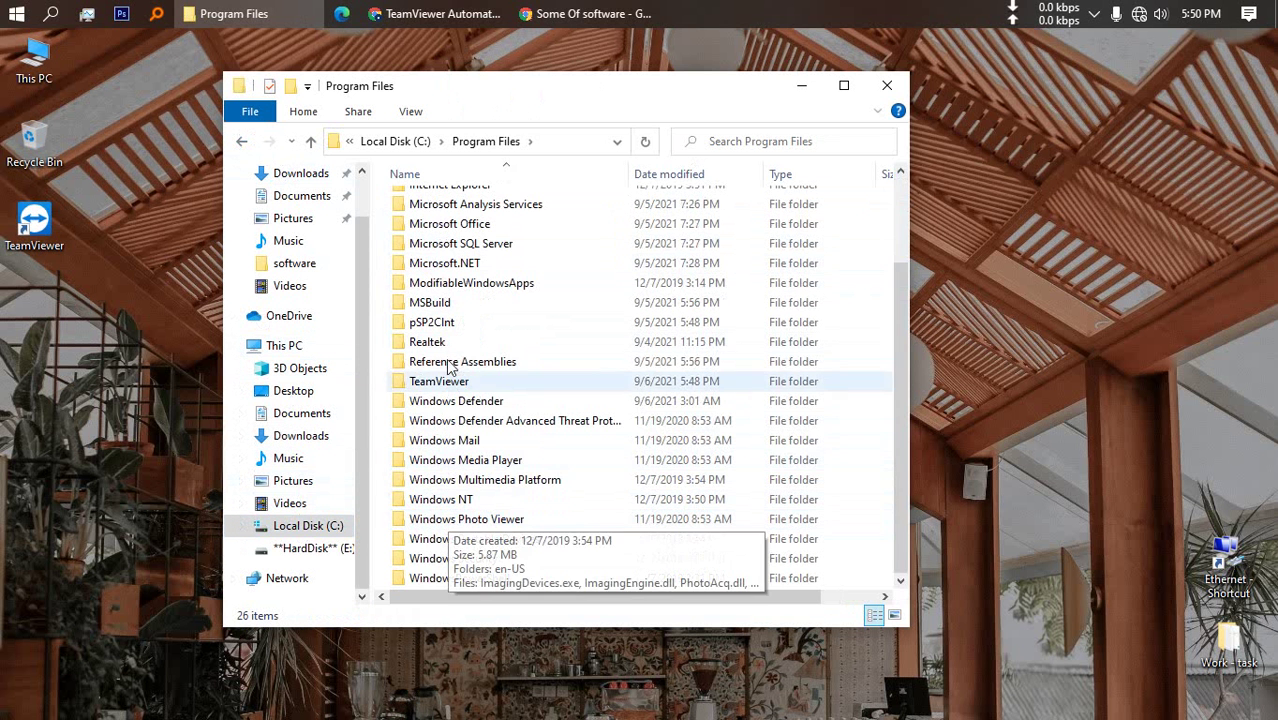
pyautogui.doubleClick(442, 377)
pyautogui.scroll(-1, 472, 458)
pyautogui.scroll(-3, 470, 455)
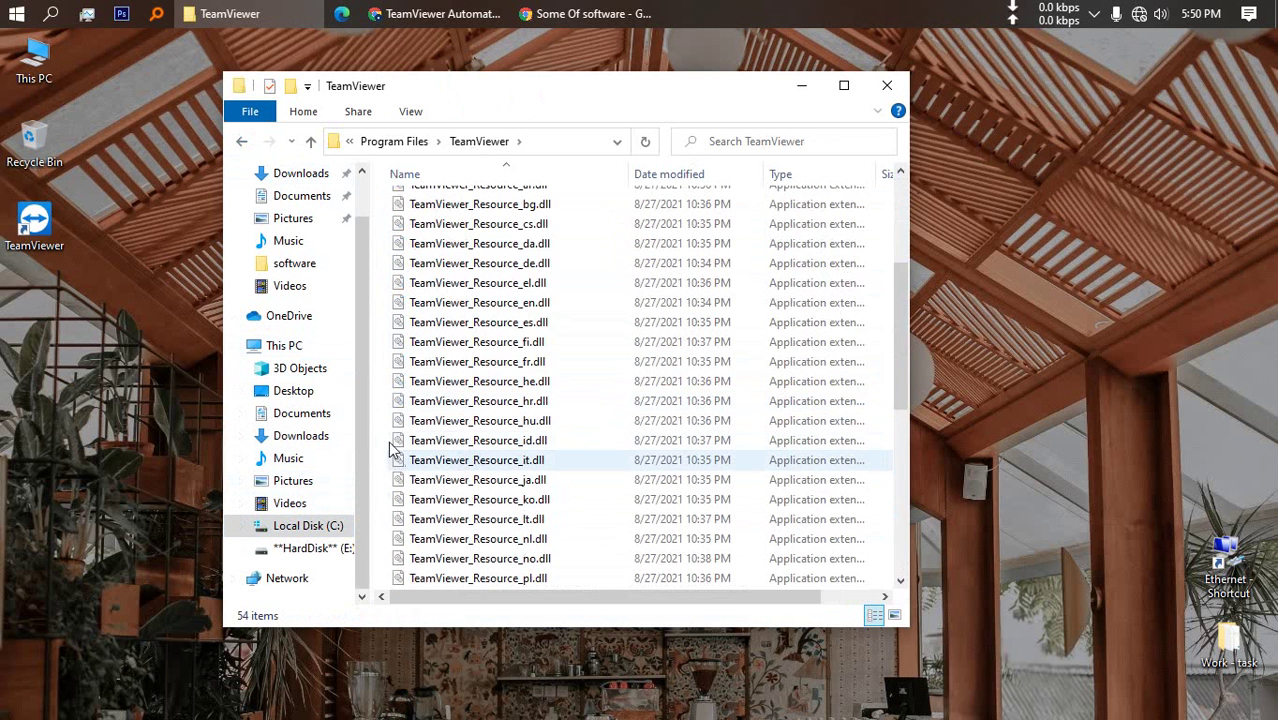
pyautogui.rightClick(392, 440)
pyautogui.click(450, 568)
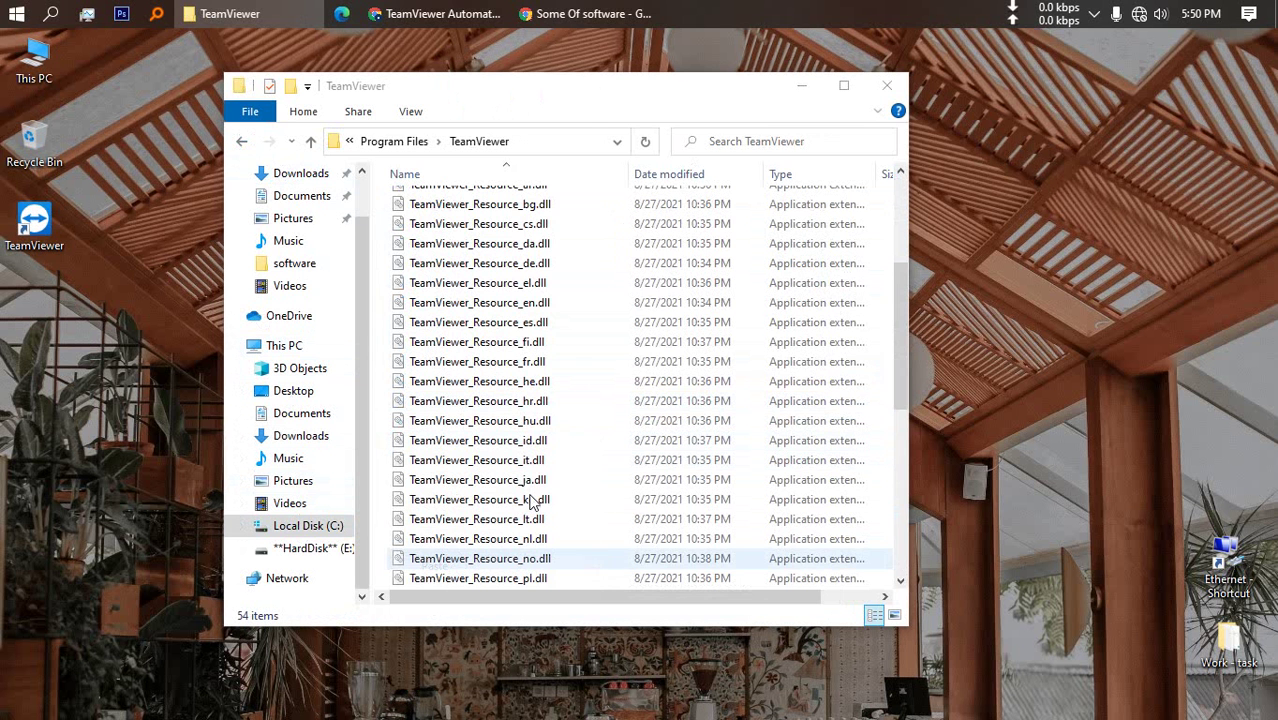
pyautogui.click(322, 262)
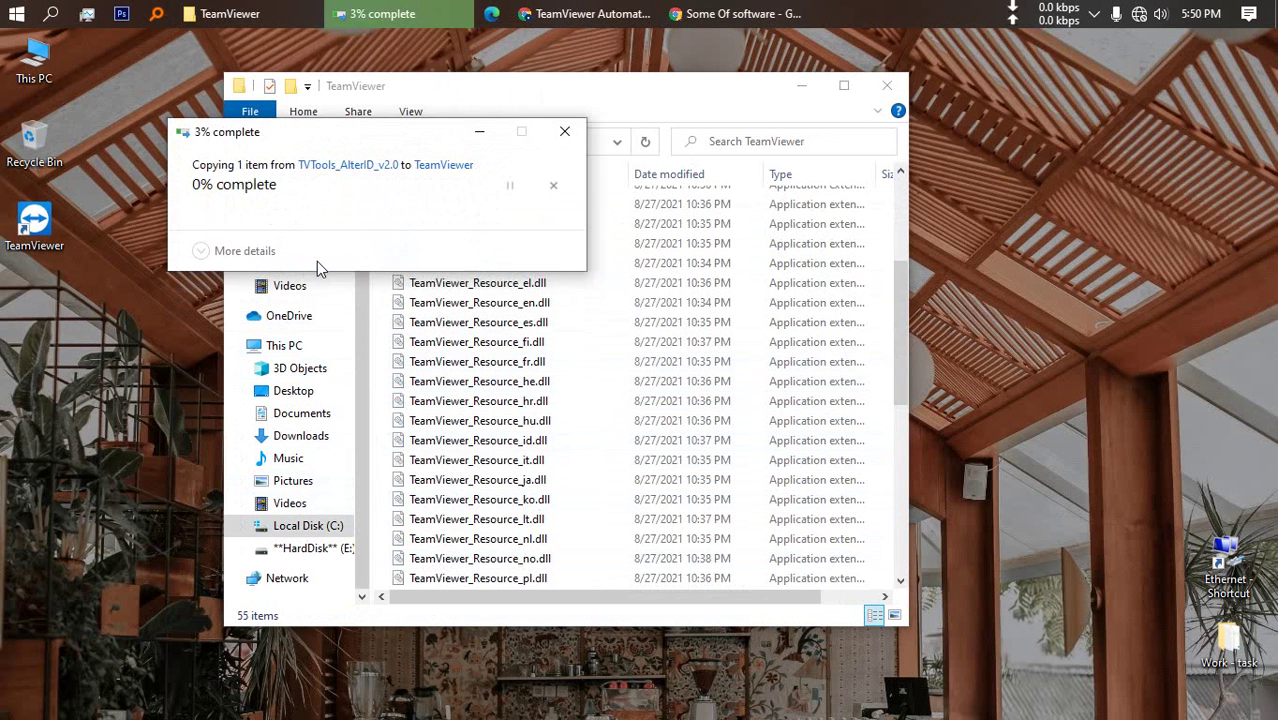
# Run TVTools_AlterID.exe from the TeamViewer folder in Free mode, end the utility, and close File Explorer
pyautogui.doubleClick(447, 579)
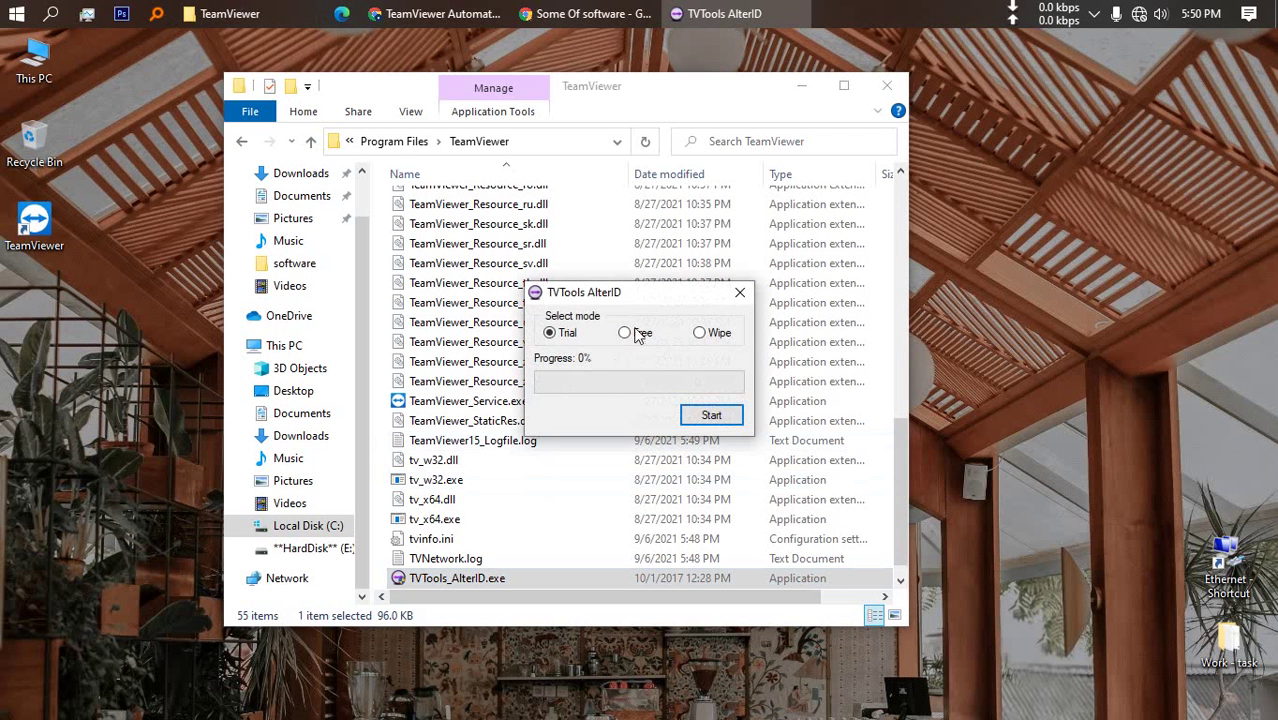
pyautogui.click(712, 420)
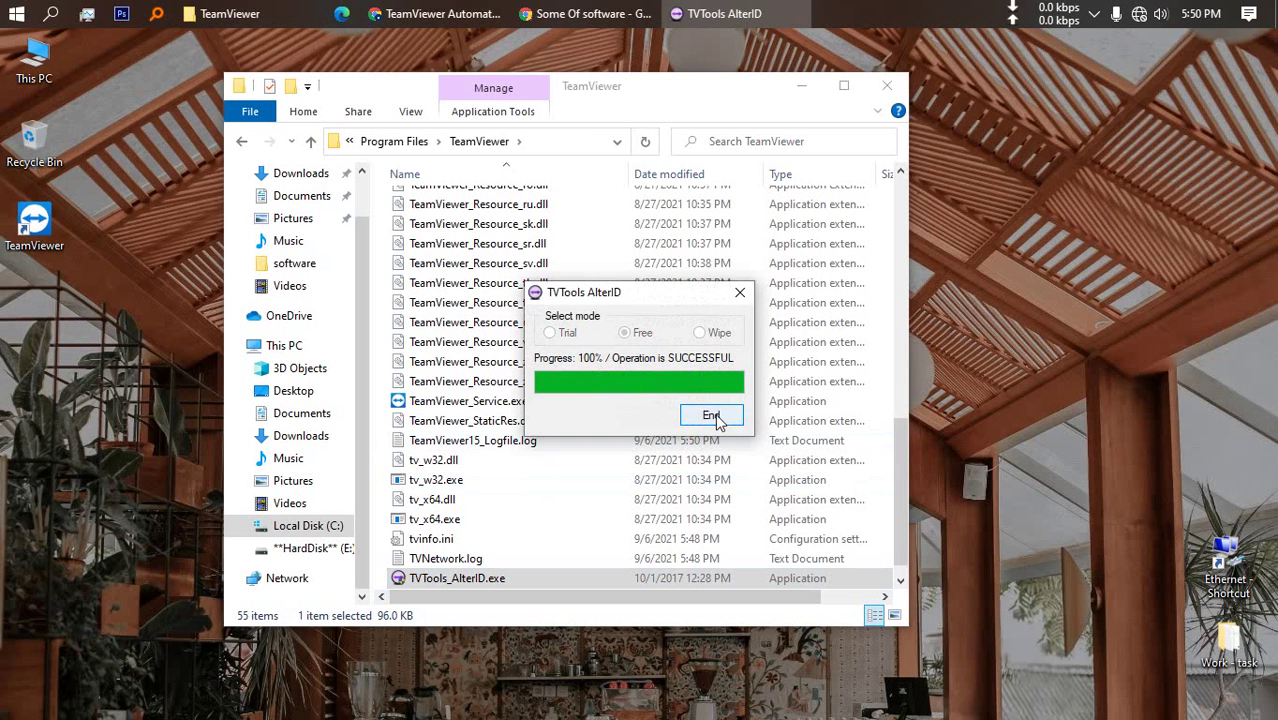
pyautogui.click(711, 416)
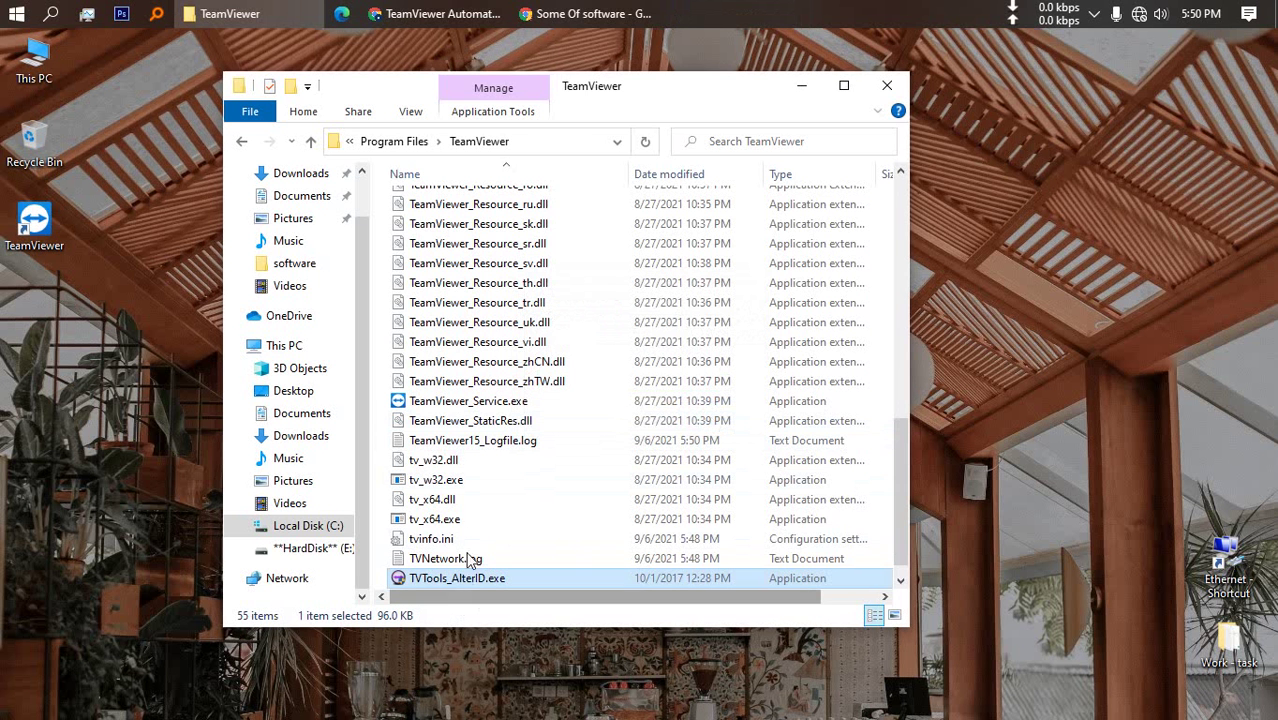
pyautogui.click(886, 86)
pyautogui.rightClick(716, 266)
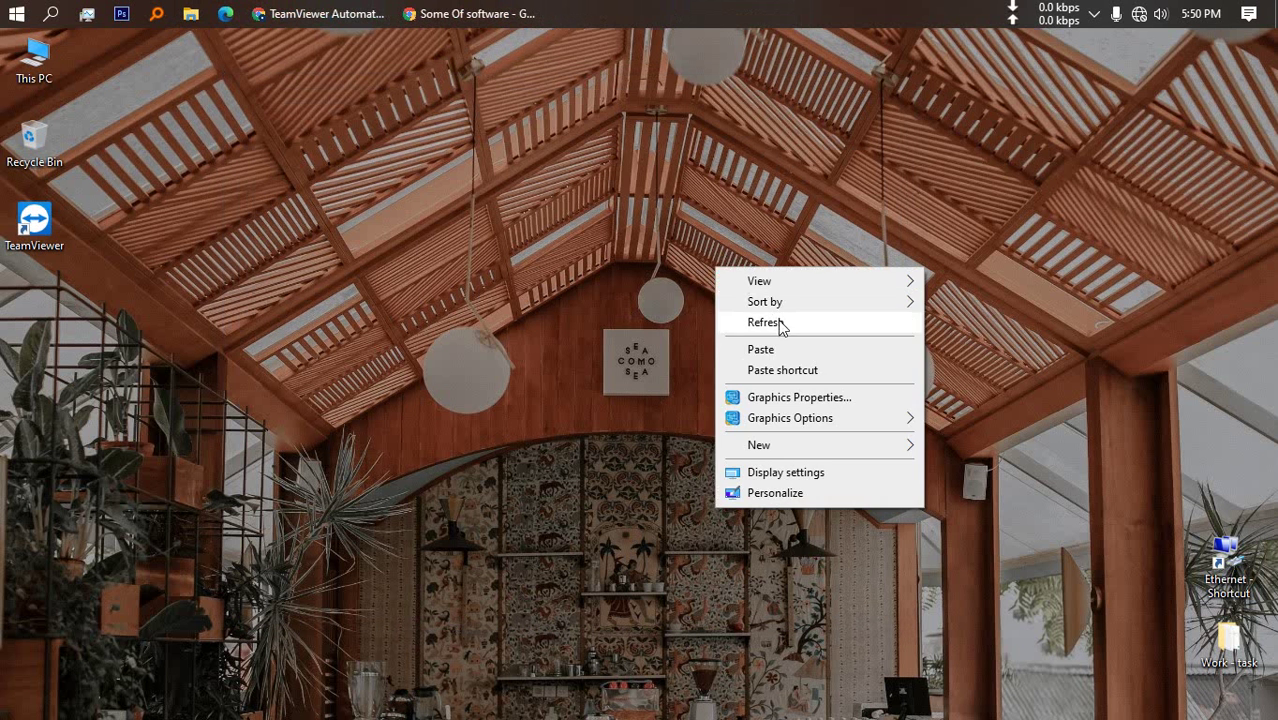
pyautogui.click(770, 322)
pyautogui.click(52, 12)
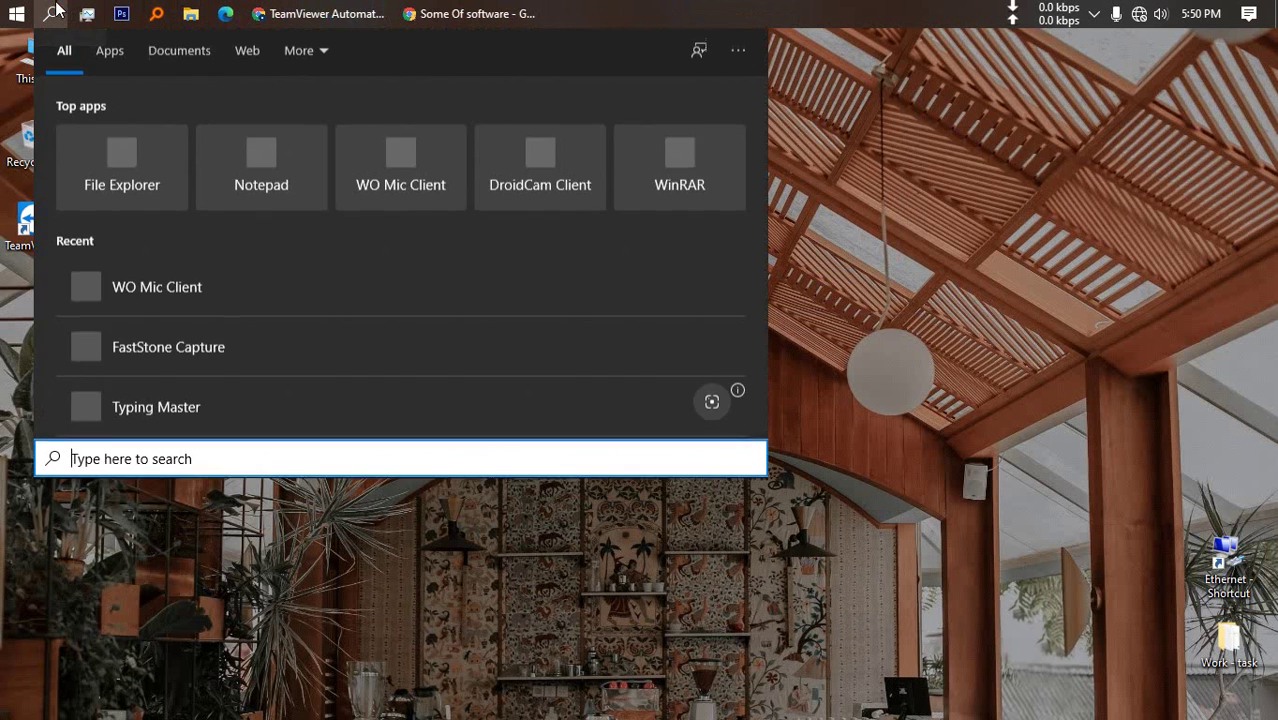
pyautogui.click(901, 206)
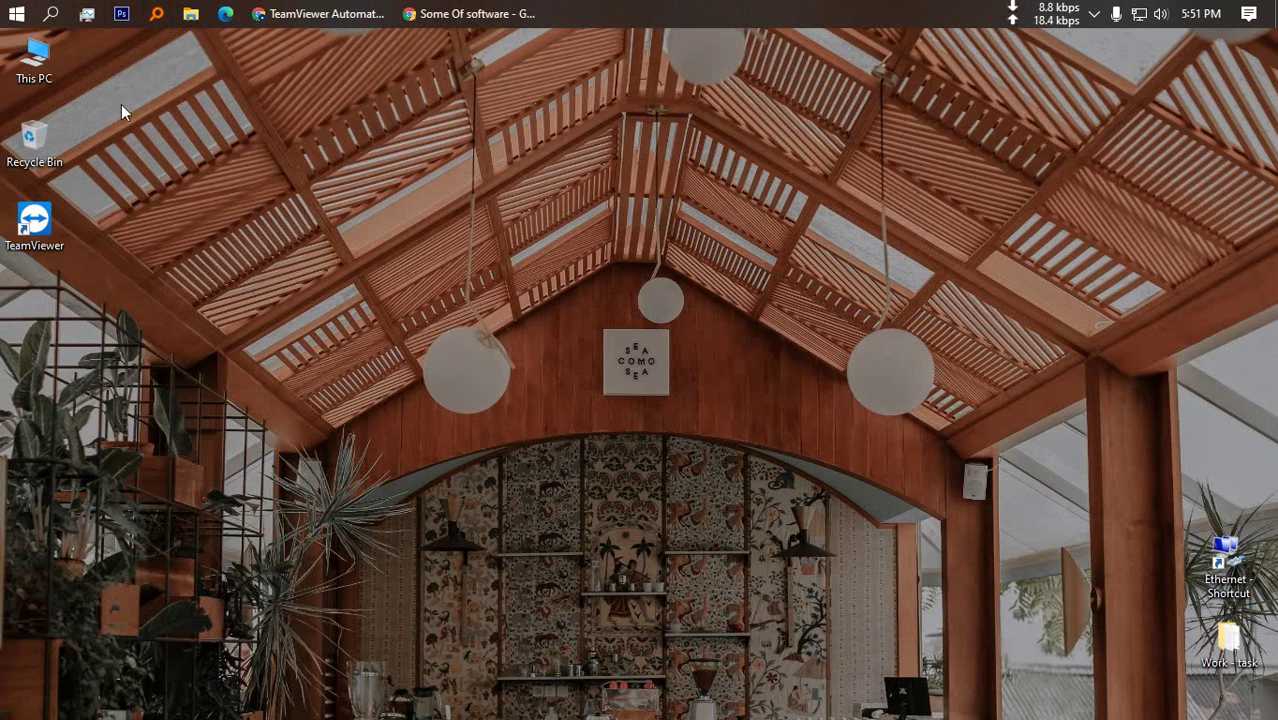
# Find TeamViewer through Windows search, launch it, reposition its window, and dismiss the promotional offer
pyautogui.click(52, 14)
pyautogui.write('t')
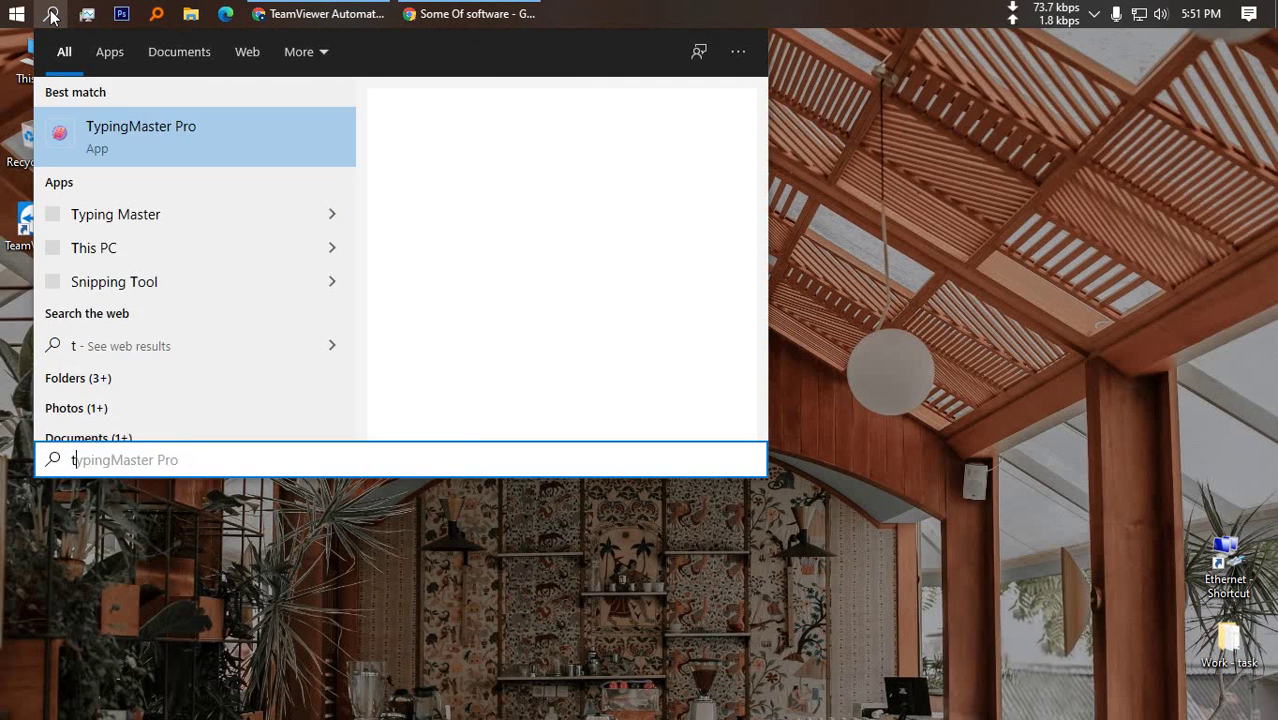
pyautogui.write('ea')
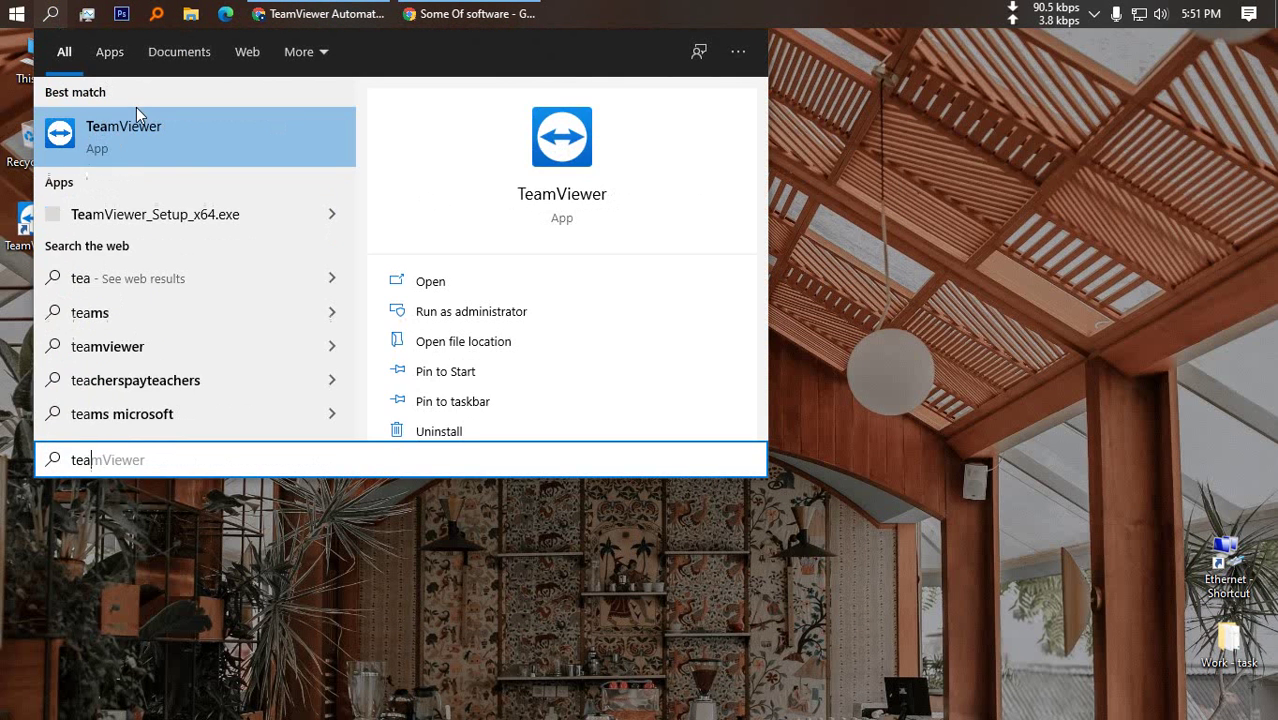
pyautogui.click(144, 127)
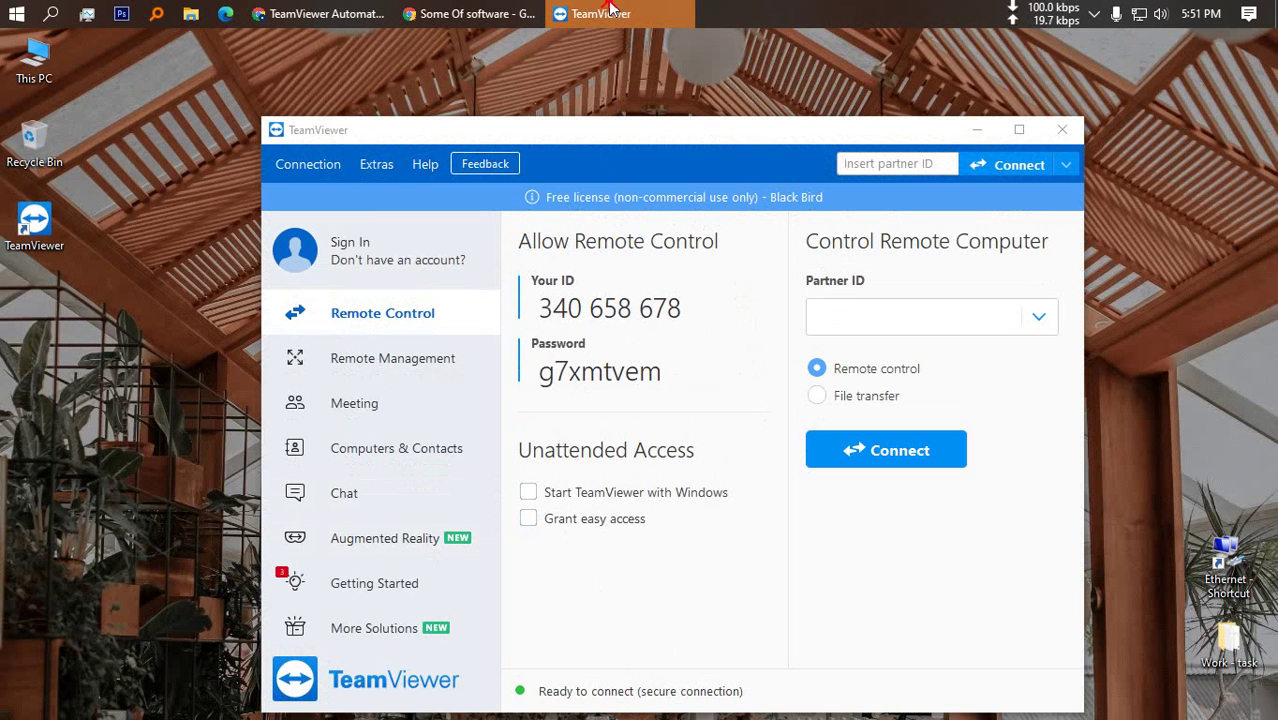
pyautogui.moveTo(651, 131); pyautogui.dragTo(585, 102)
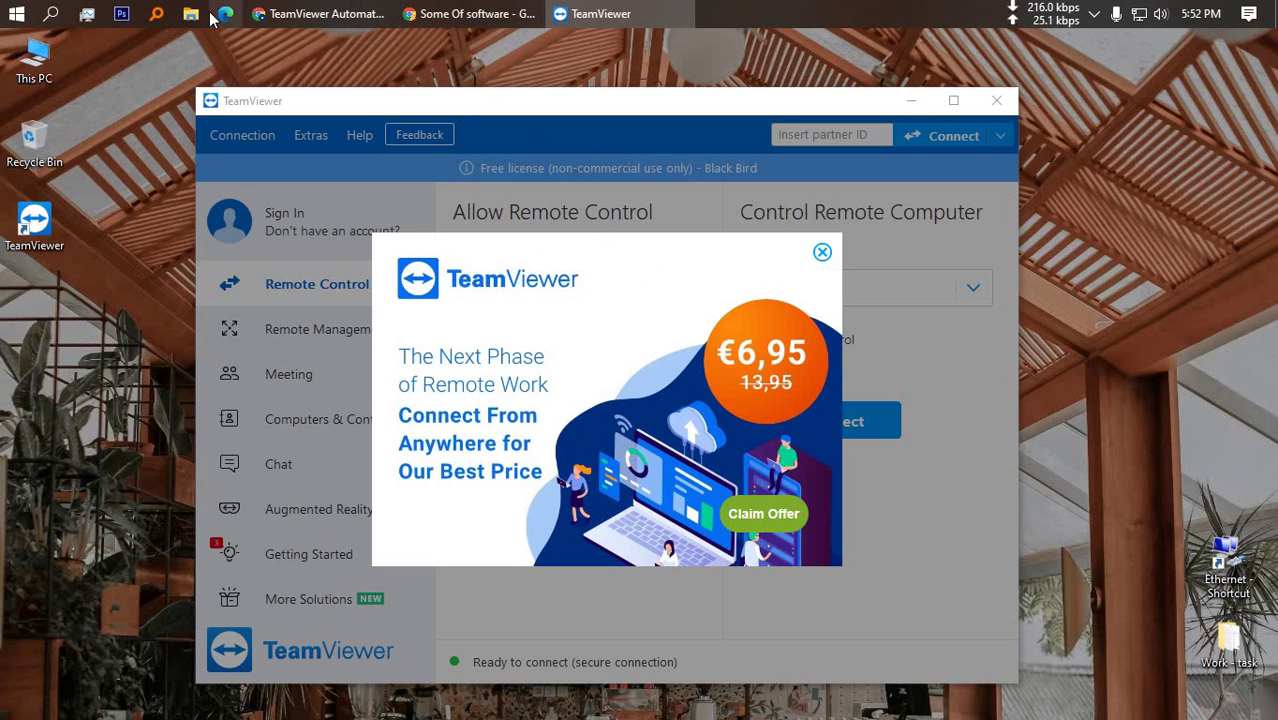
pyautogui.click(822, 254)
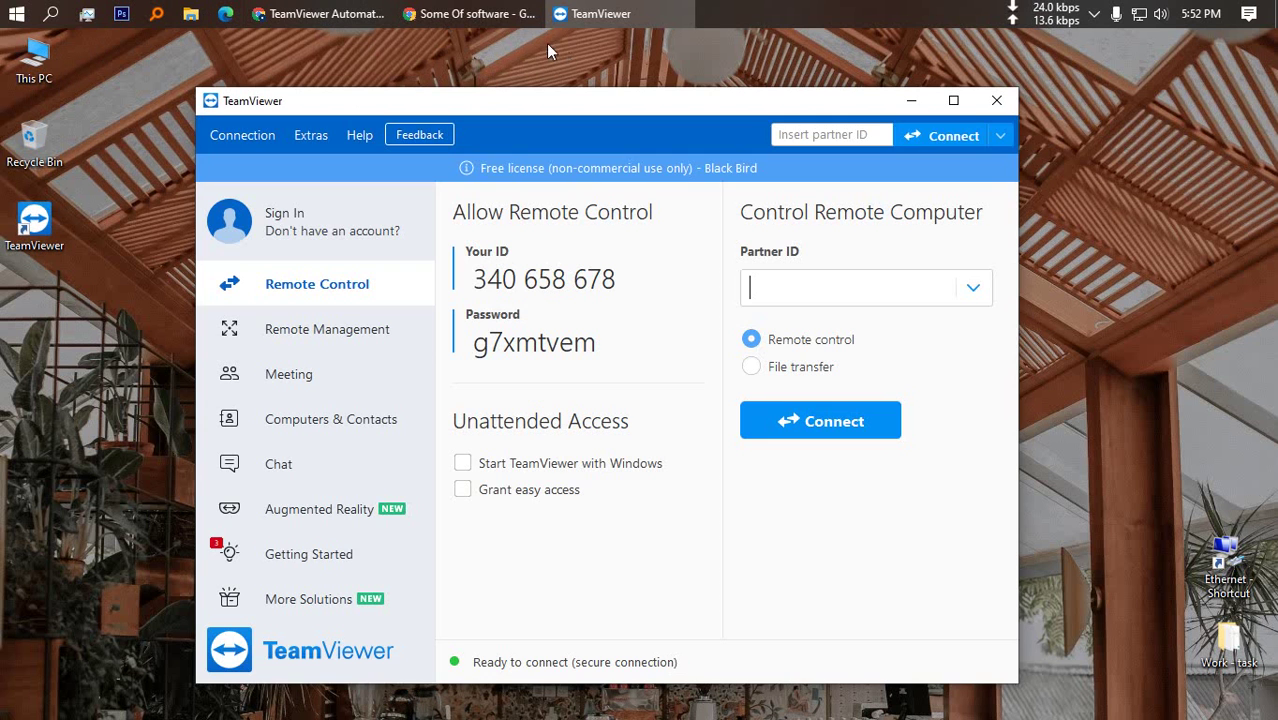
# Switch to Chrome, search Google for "anydesk" in a new tab, and view the download option on anydesk.com
pyautogui.click(457, 8)
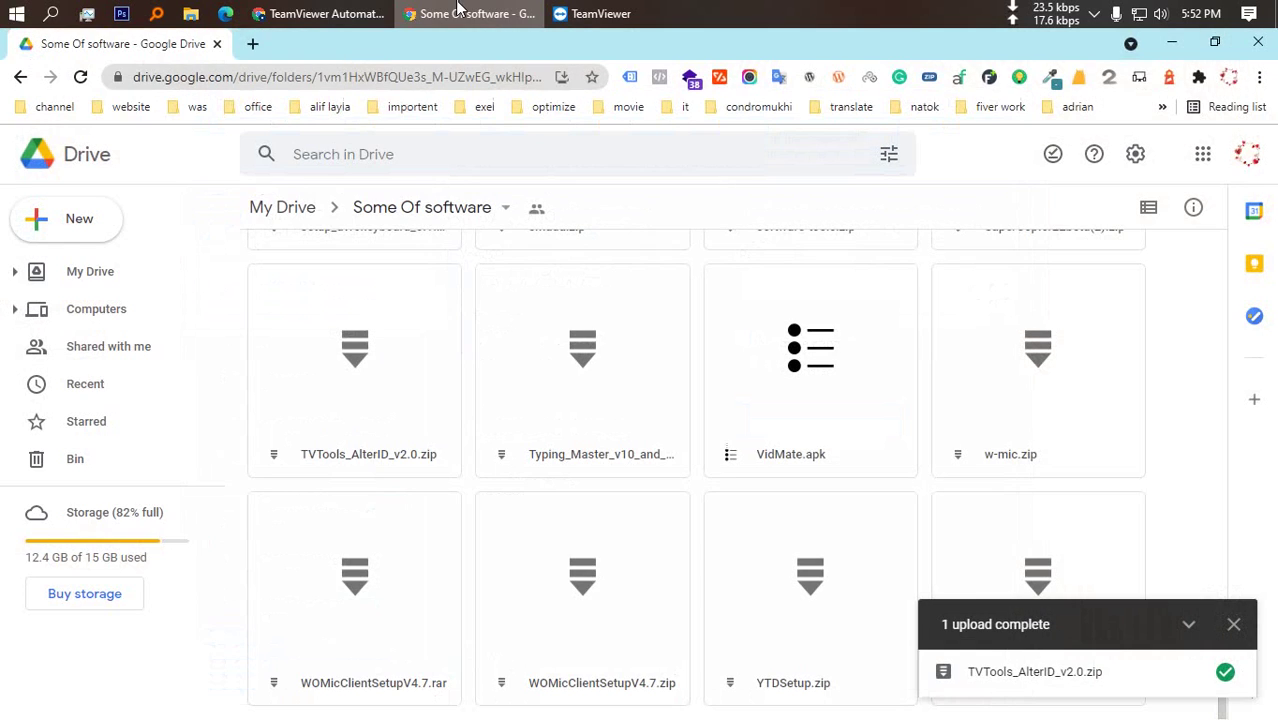
pyautogui.click(300, 12)
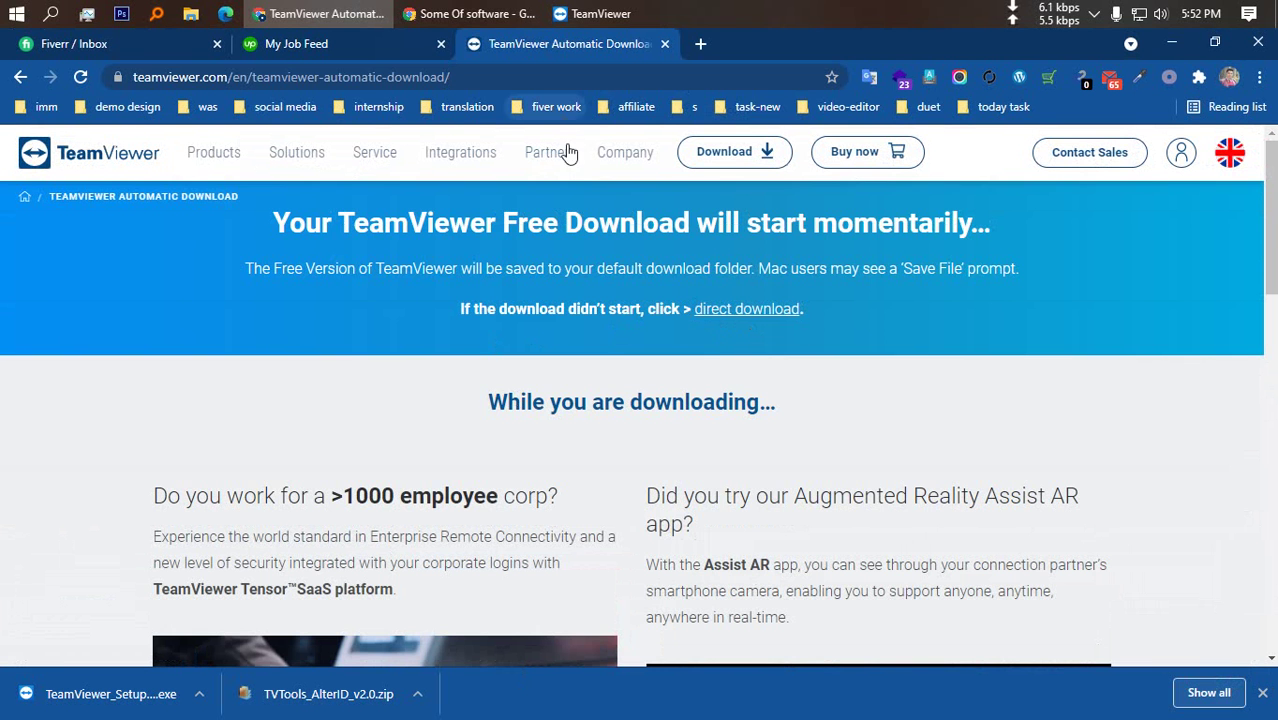
pyautogui.click(702, 44)
pyautogui.write('a')
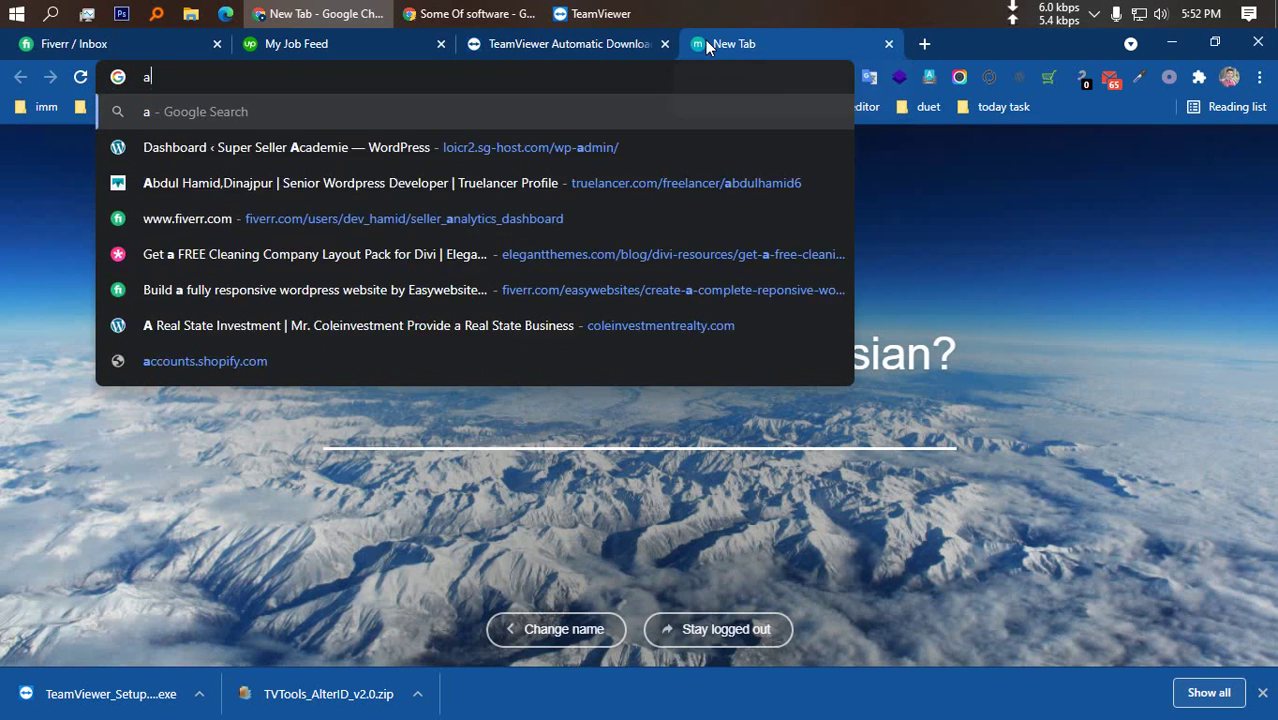
pyautogui.write('nydesk')
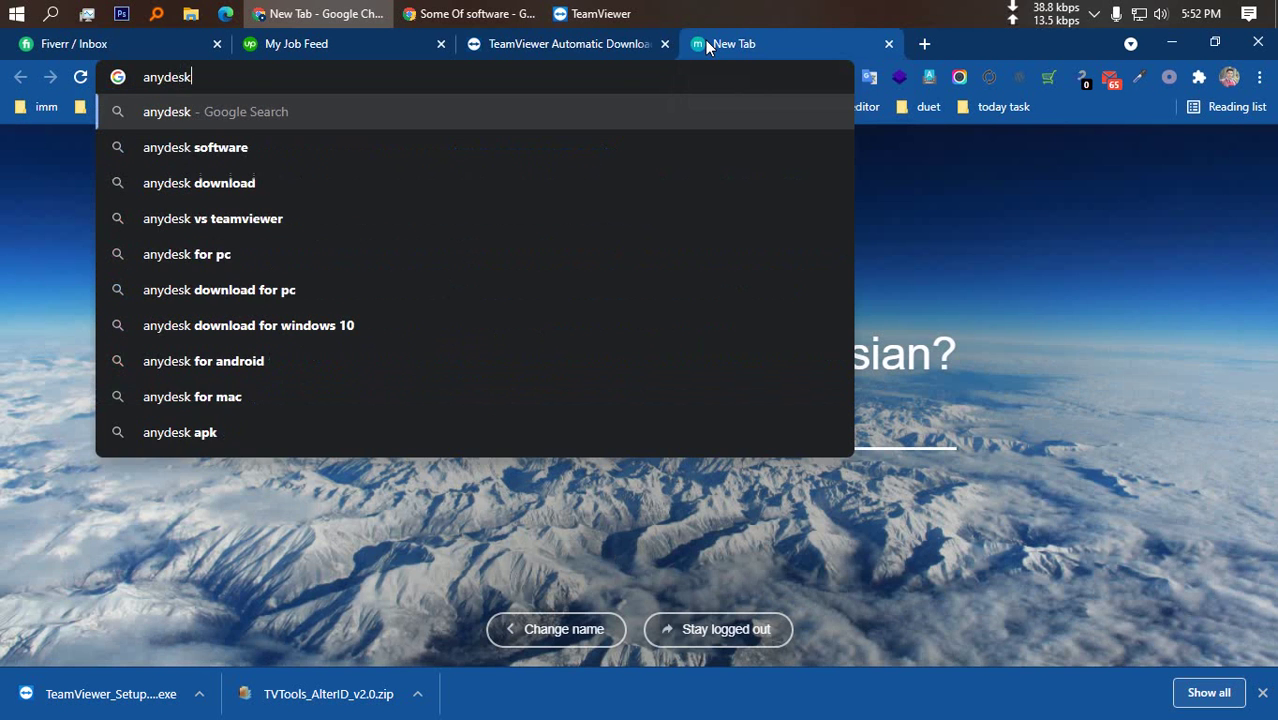
pyautogui.press('Return')
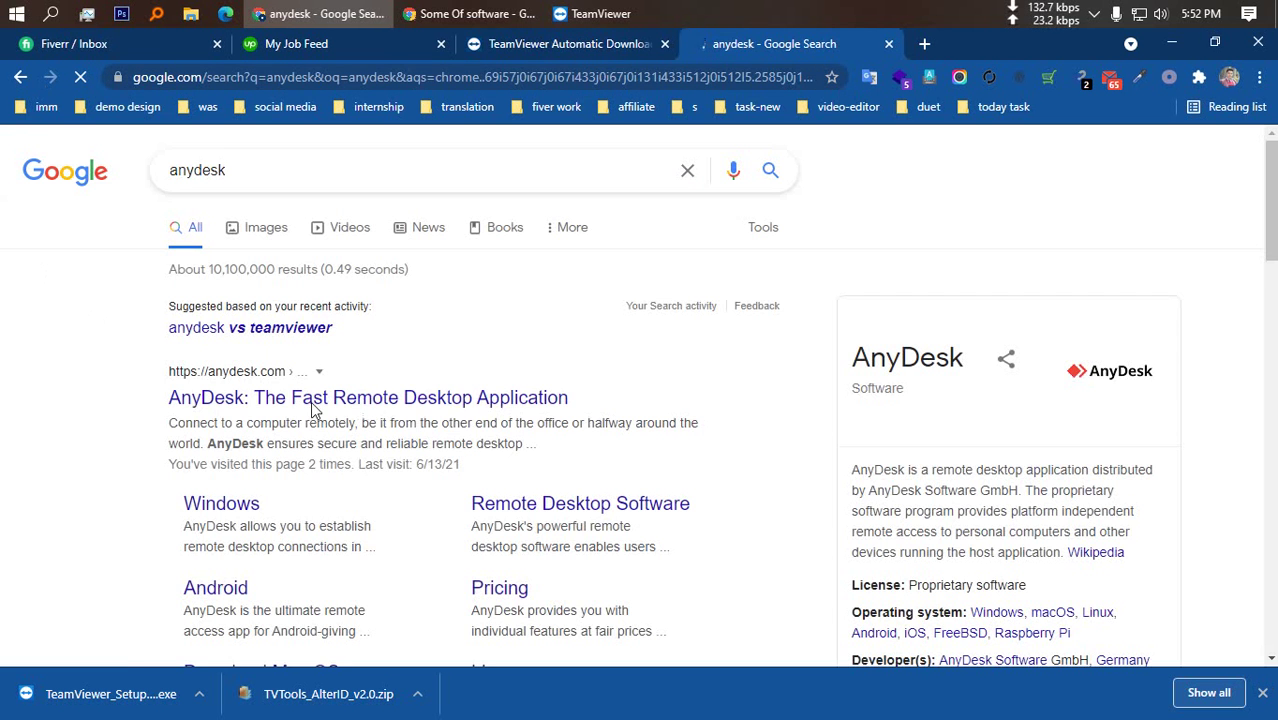
pyautogui.click(295, 400)
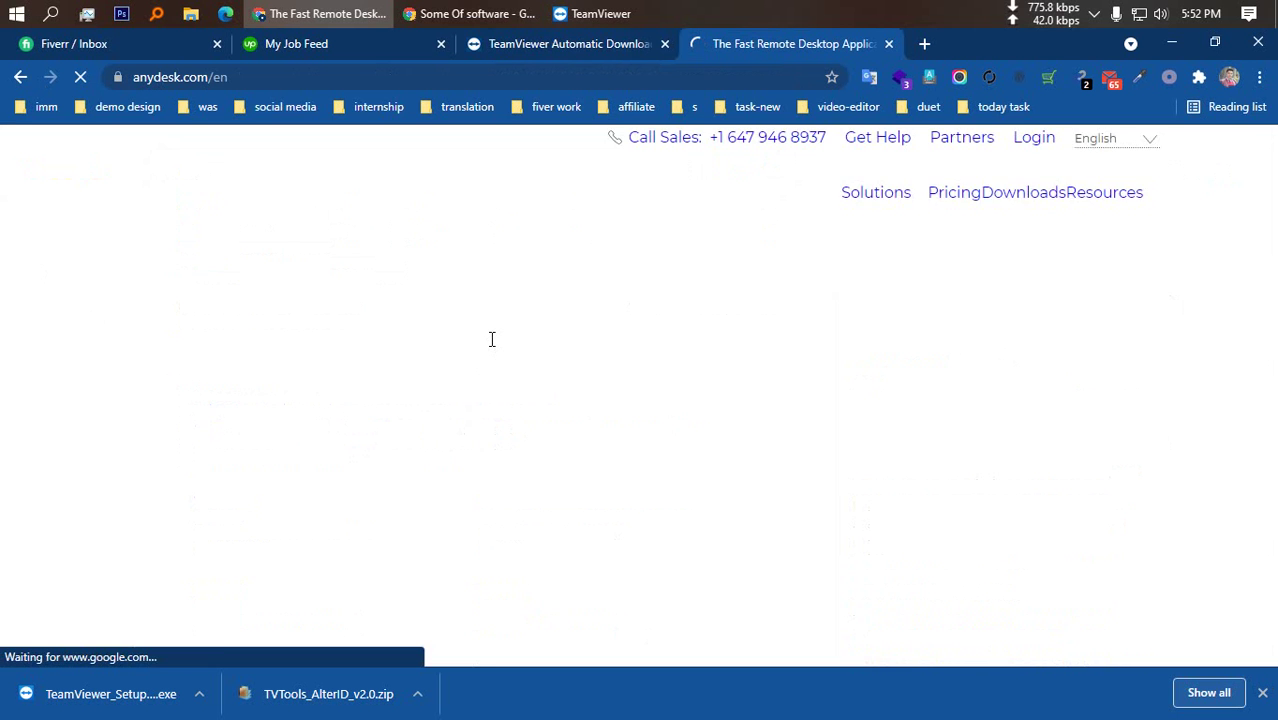
pyautogui.scroll(-2, 350, 465)
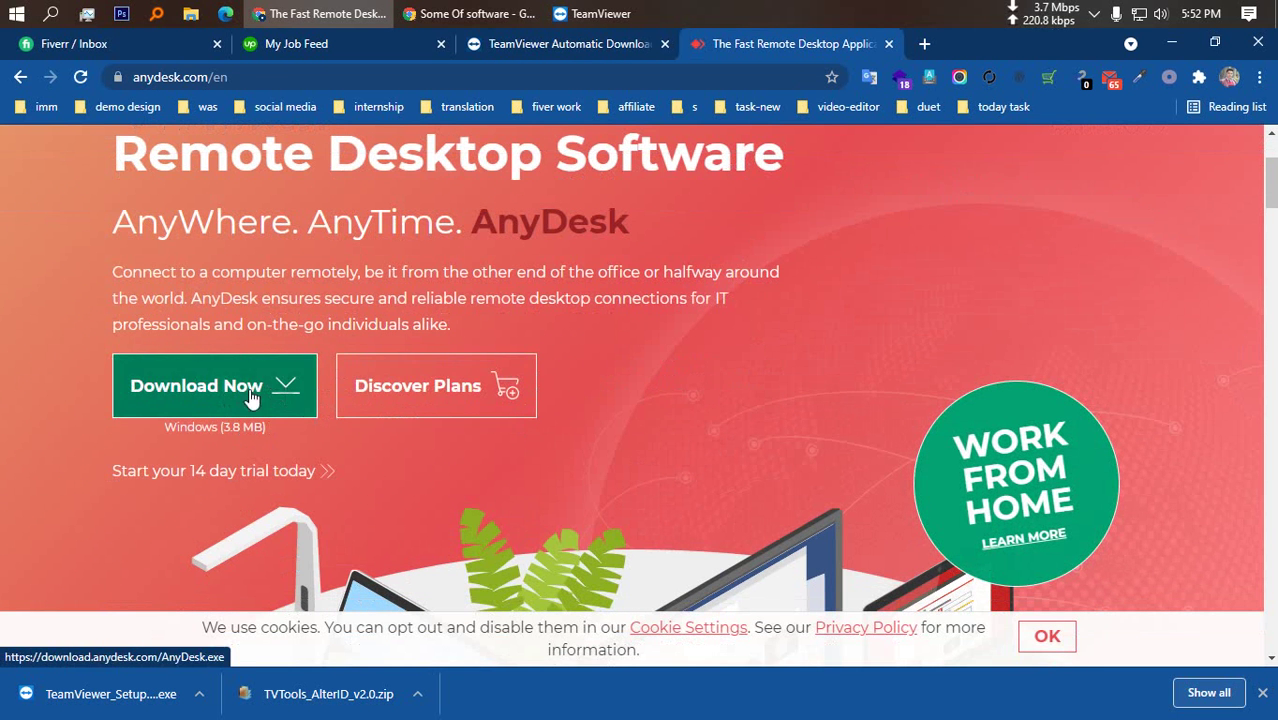
# Launch AnyDesk through Windows search and examine this desk's address and the Remote Desk address field
pyautogui.click(52, 12)
pyautogui.write('any')
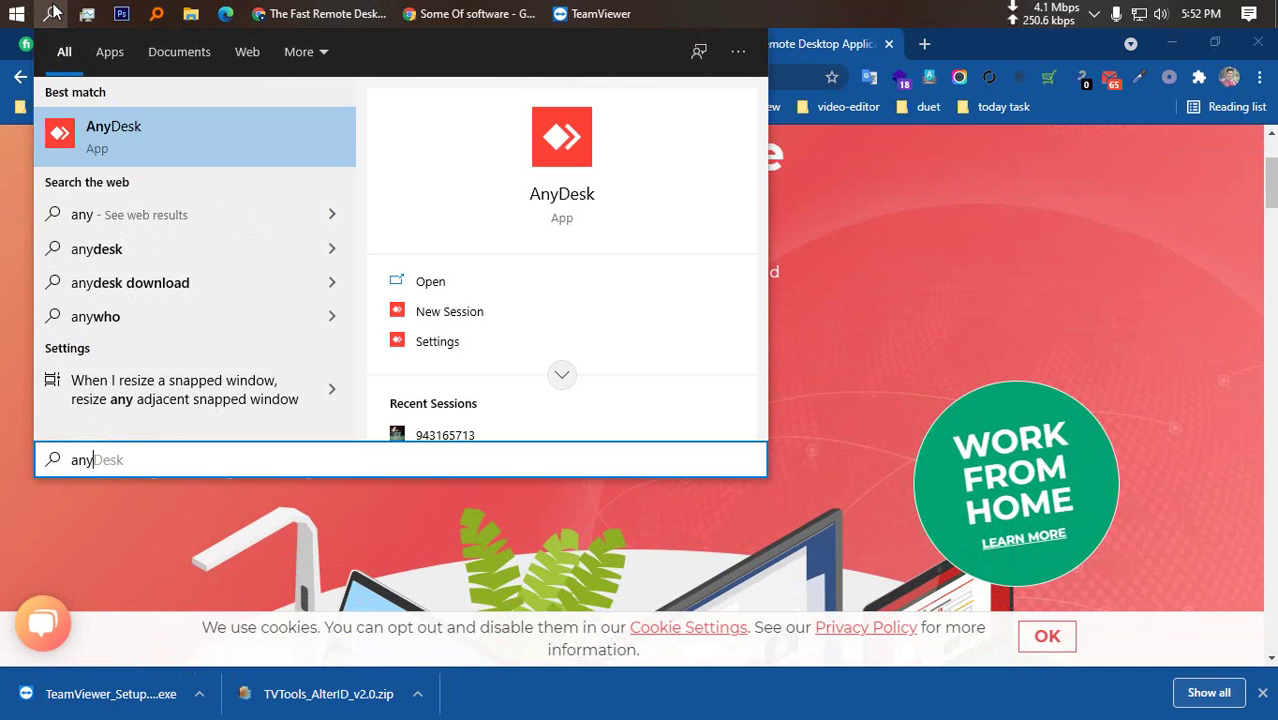
pyautogui.press('Return')
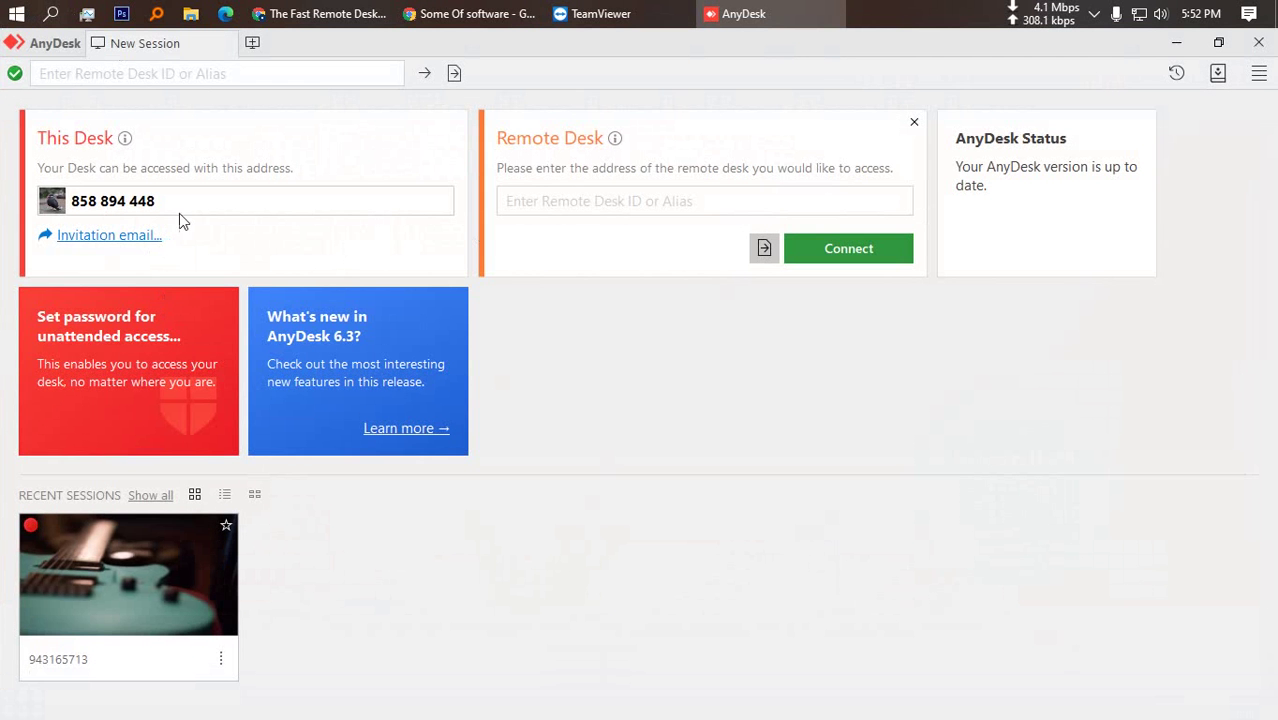
pyautogui.moveTo(179, 213); pyautogui.dragTo(66, 200)
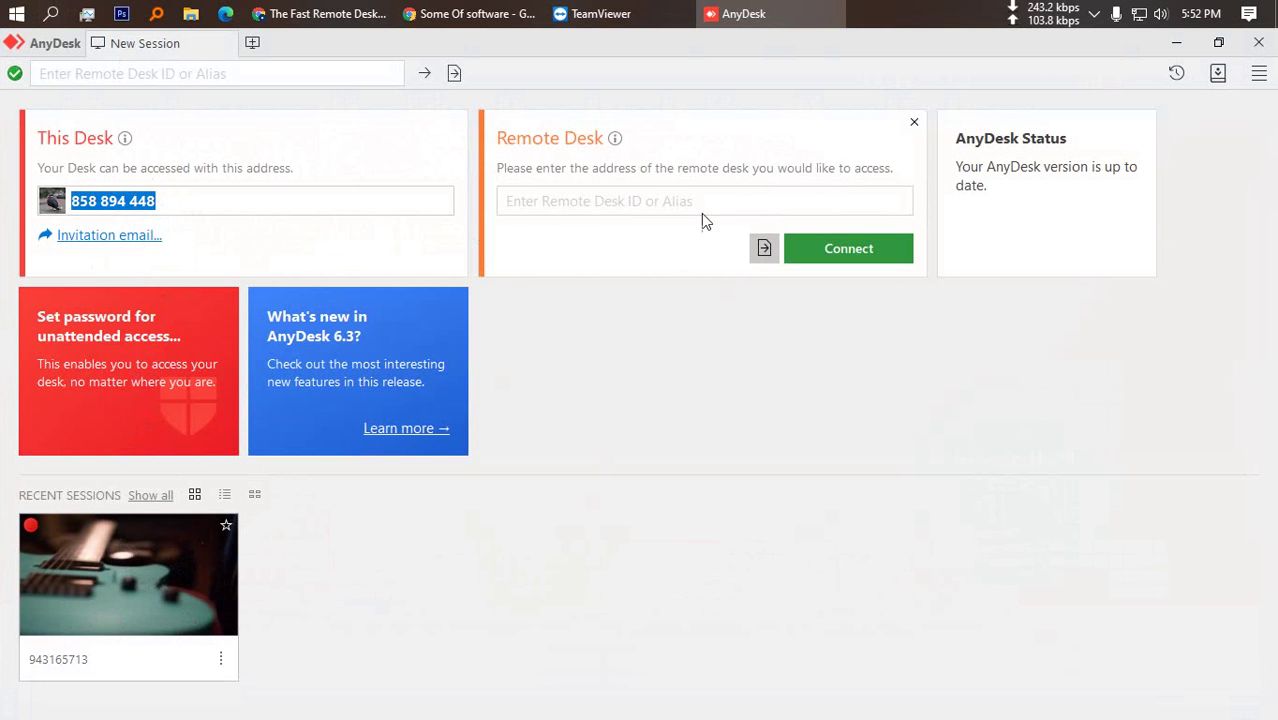
pyautogui.click(605, 199)
pyautogui.click(753, 461)
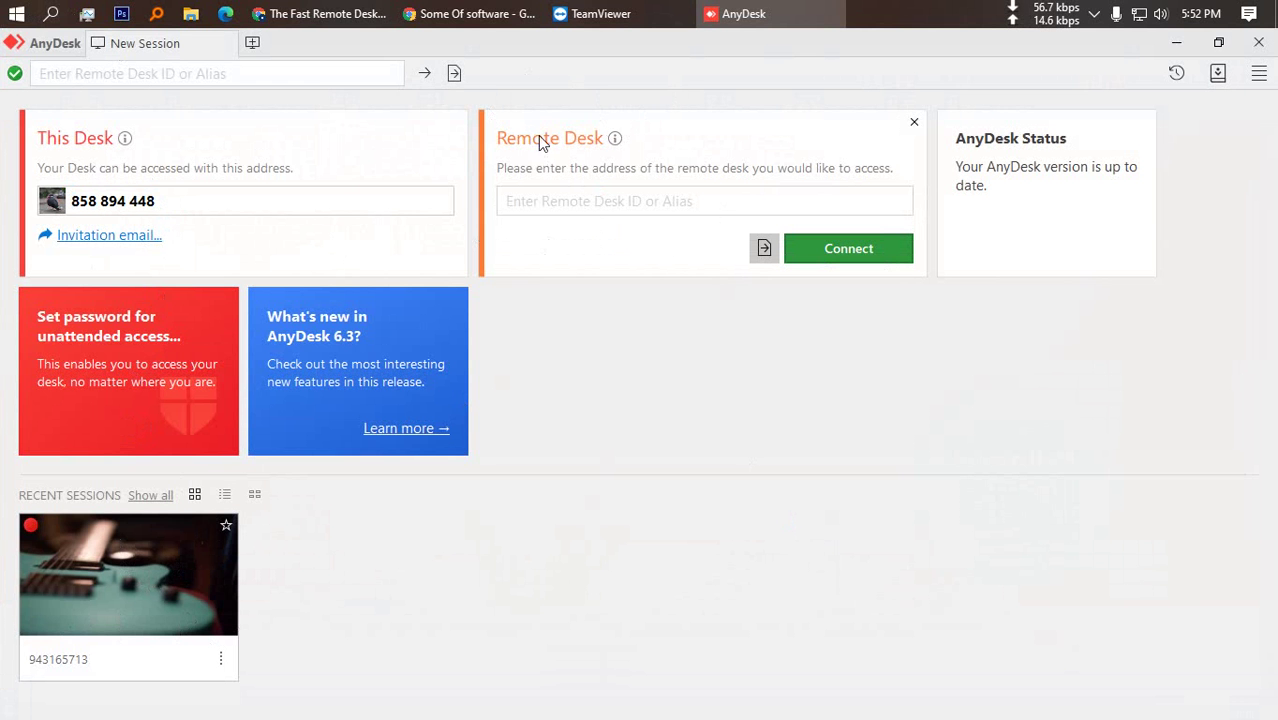
# Minimize AnyDesk and the open Chrome windows to return to TeamViewer
pyautogui.click(1176, 42)
pyautogui.click(1175, 42)
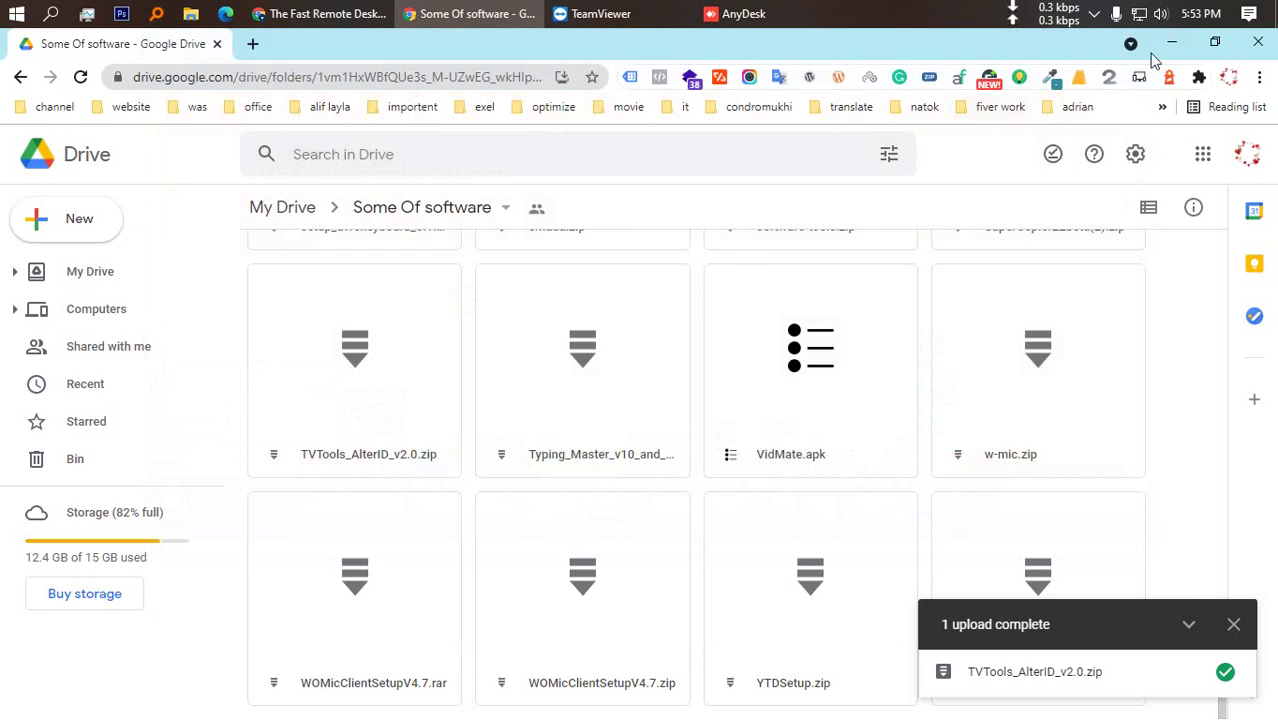
pyautogui.click(1173, 42)
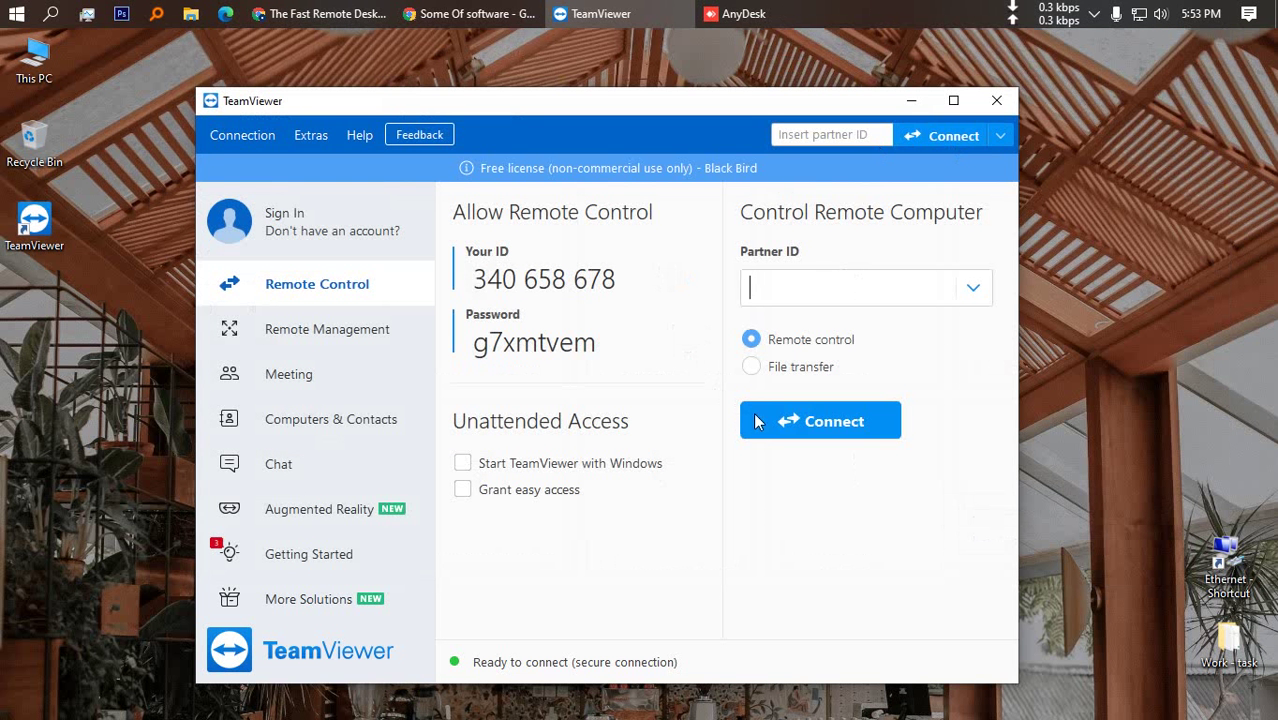